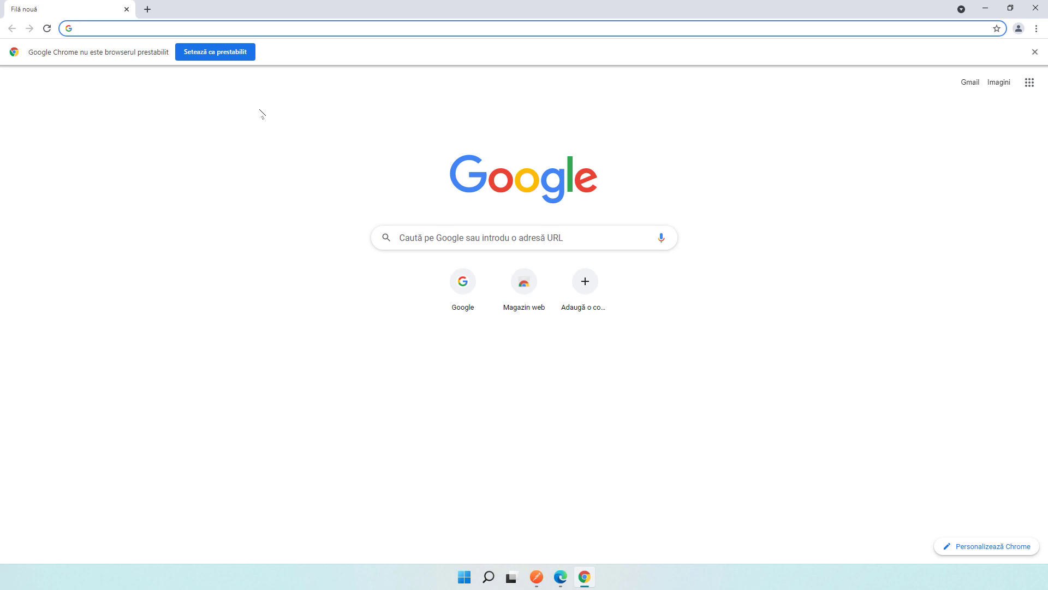
Step: Search Google for 'windows 11 android' and scroll through the results
type("windows 11 an")
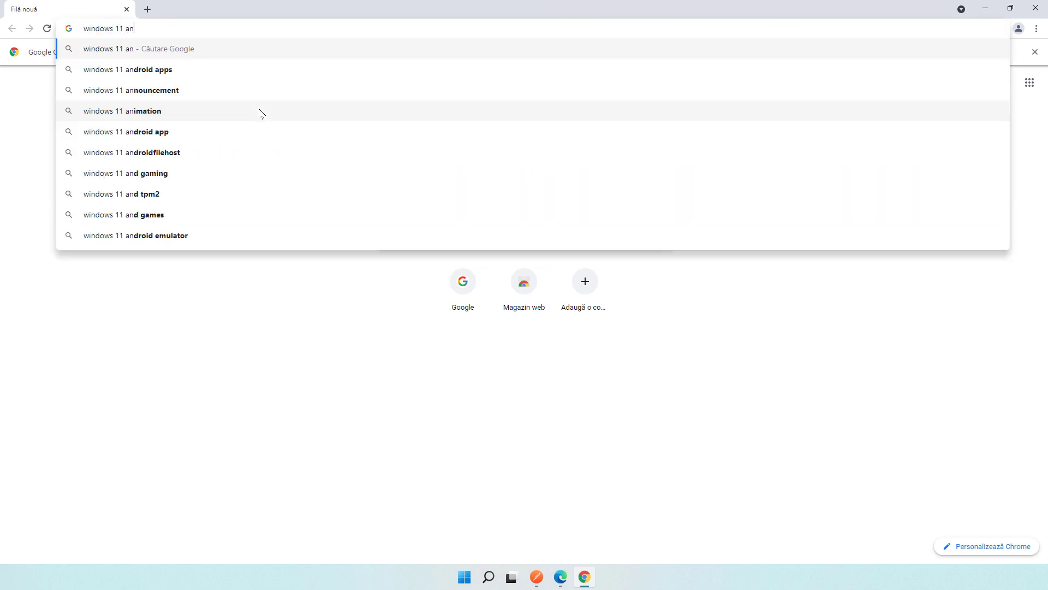
type("droid")
key("Return")
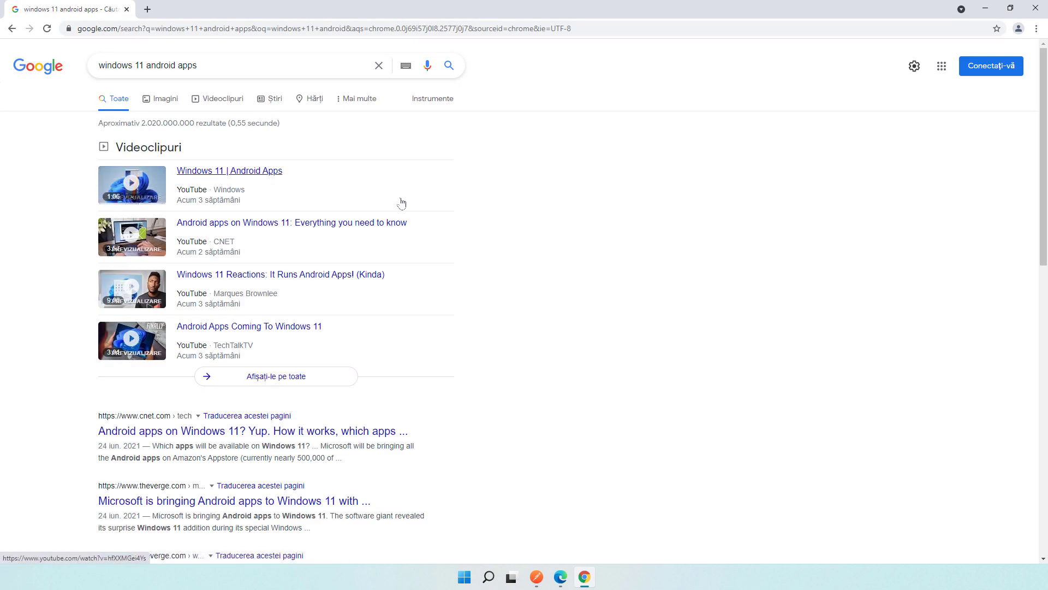
scroll(402, 203, "down", 1)
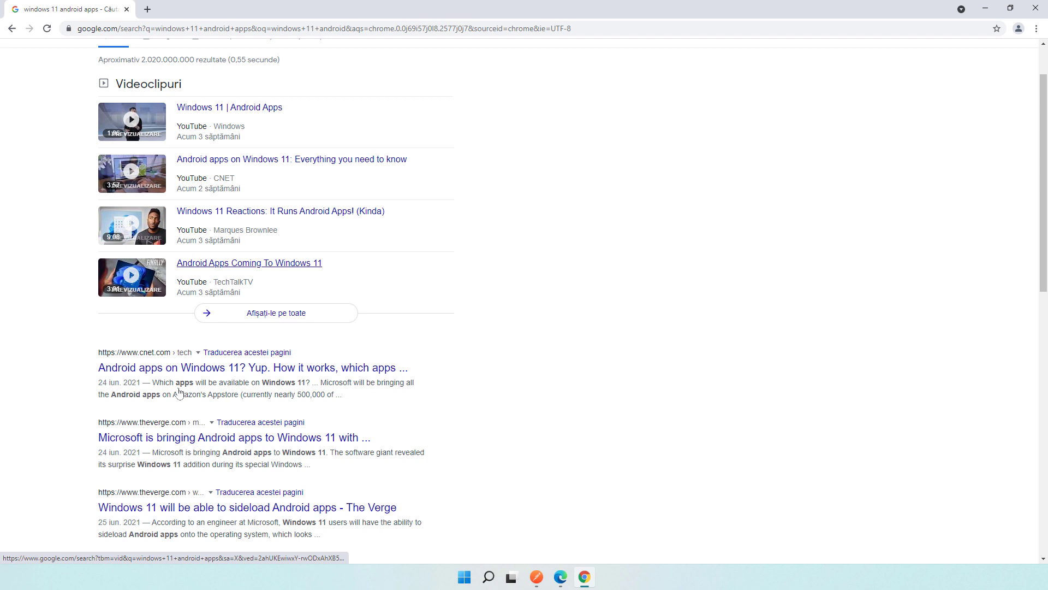
Step: Open the CNET Android-apps article, accept its cookies and dismiss the notification request
left_click(225, 373)
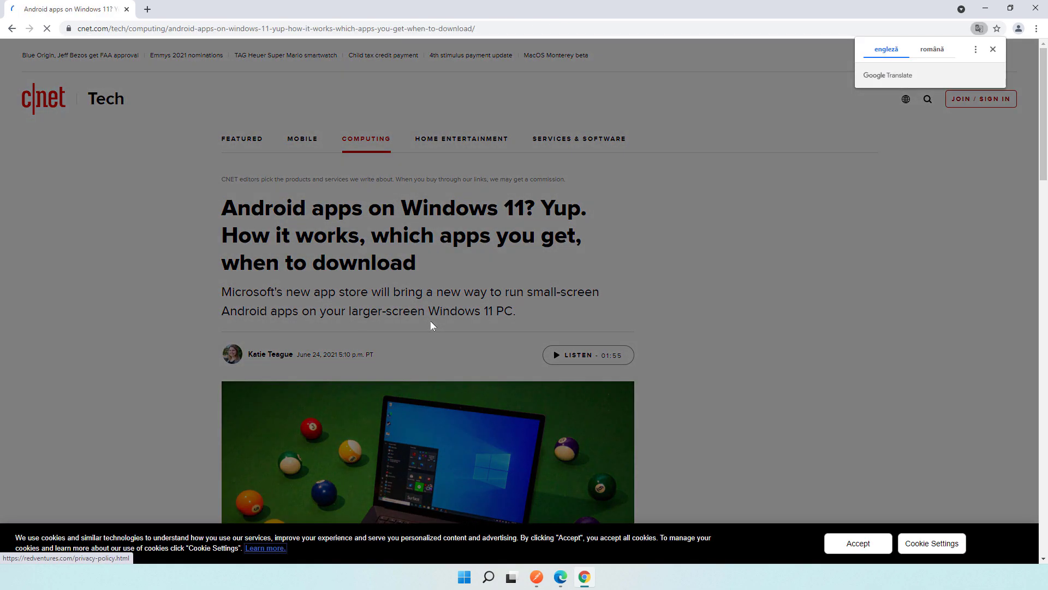
left_click(857, 544)
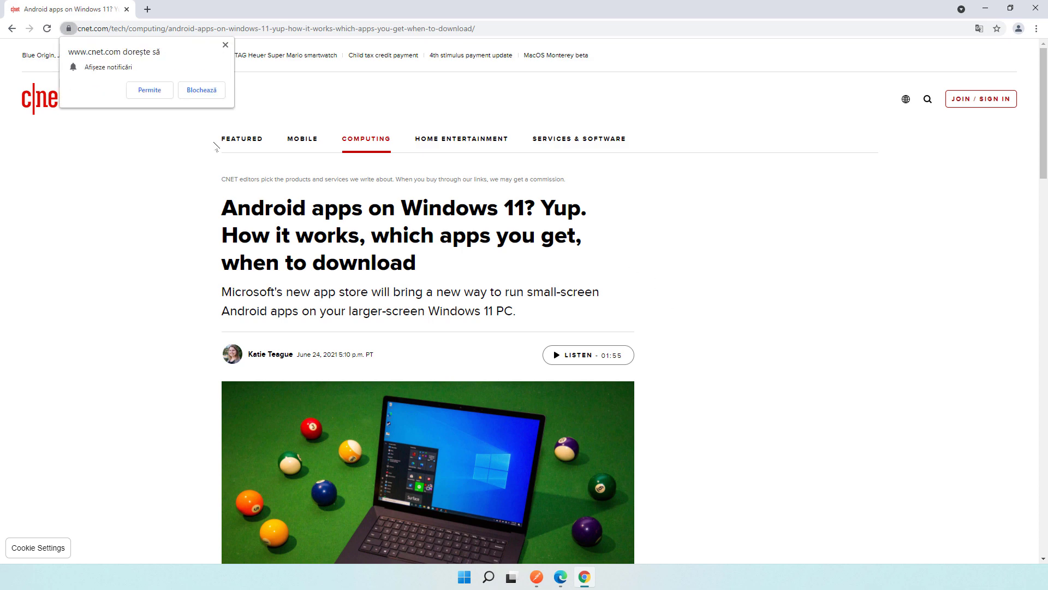
left_click(225, 45)
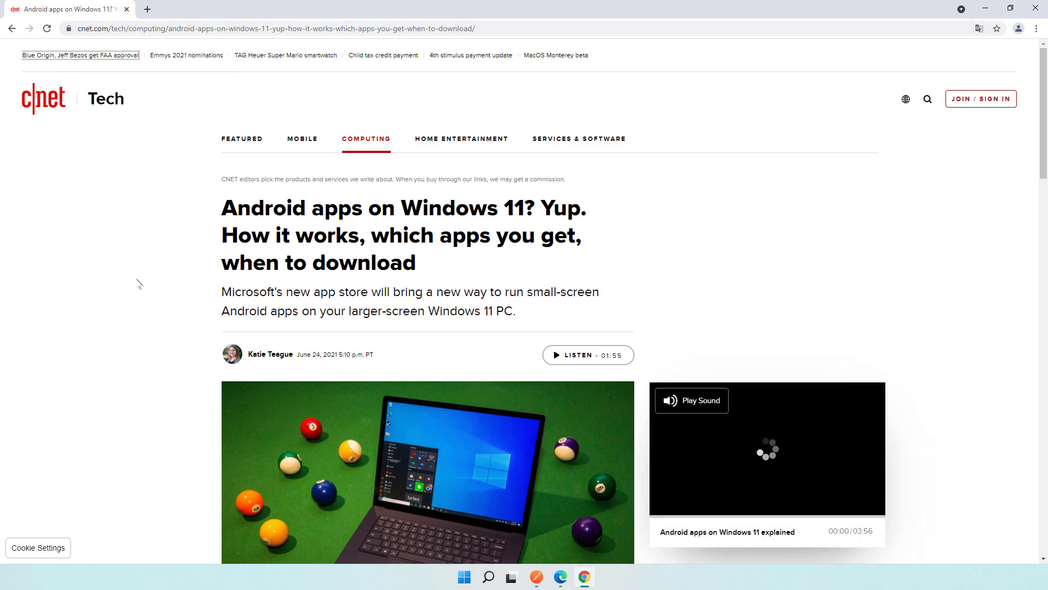
Step: Scroll down through the CNET article and back up again
scroll(138, 282, "down", 2)
scroll(138, 282, "down", 8)
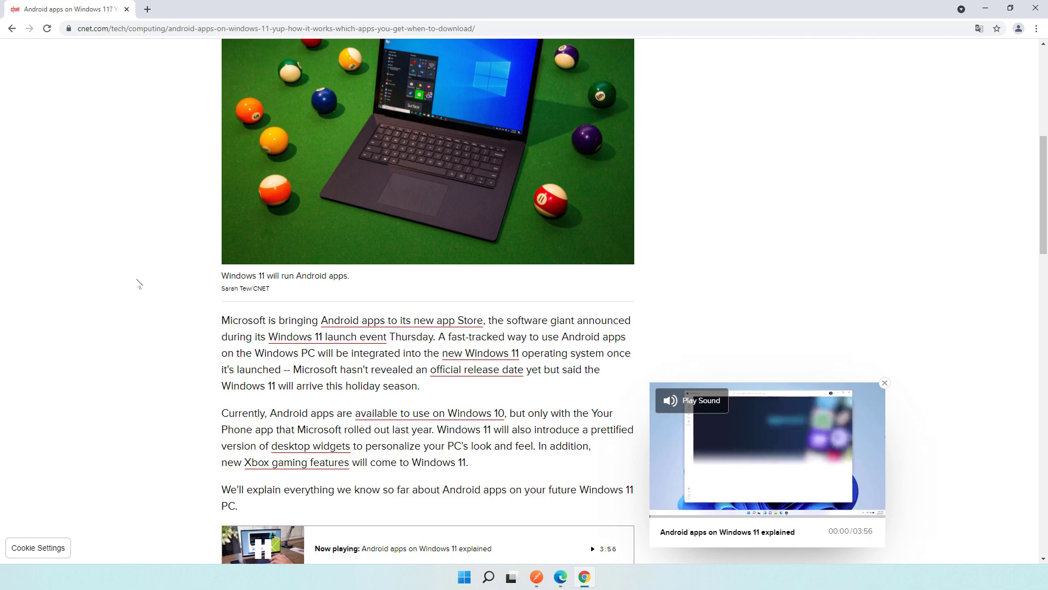
scroll(138, 282, "down", 4)
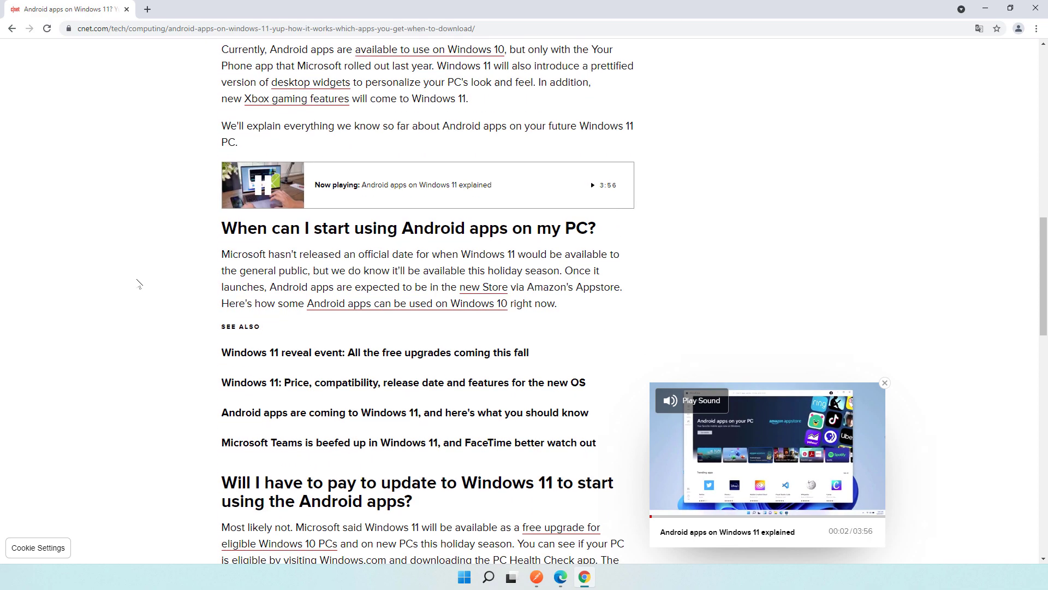
scroll(410, 445, "down", 7)
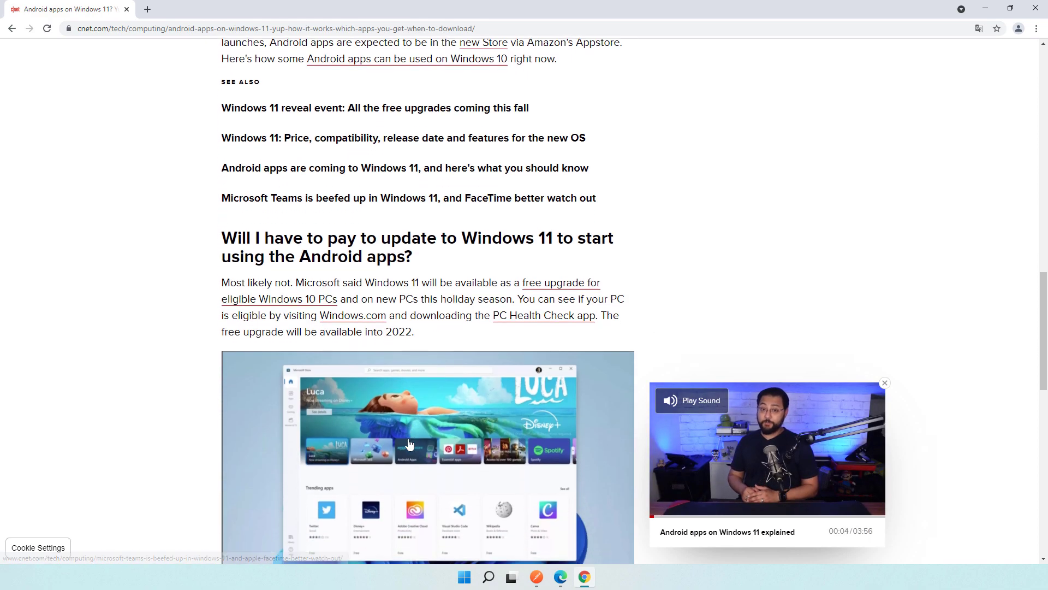
scroll(410, 445, "down", 8)
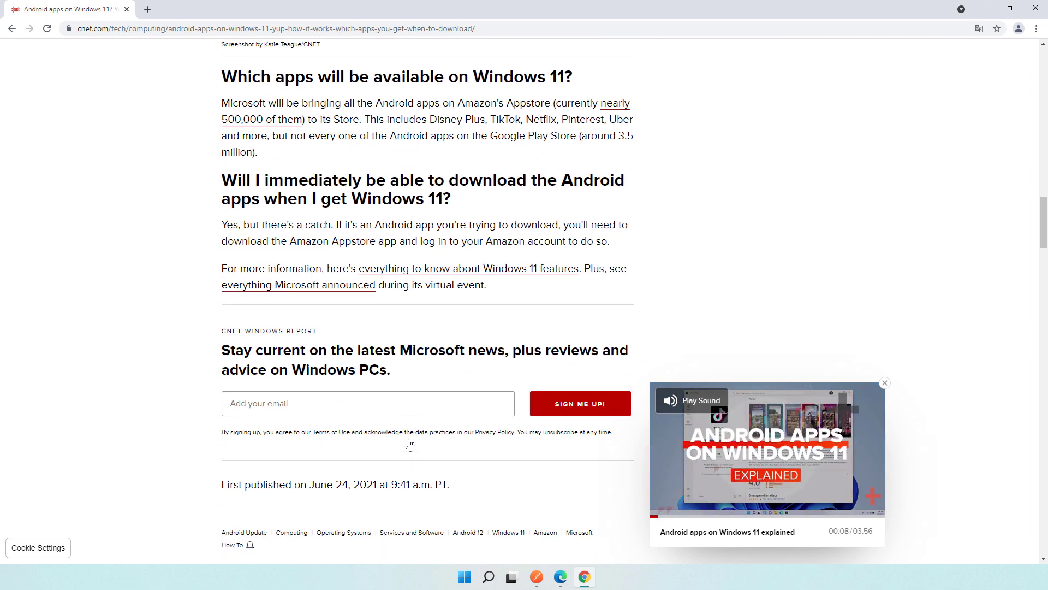
scroll(410, 445, "down", 8)
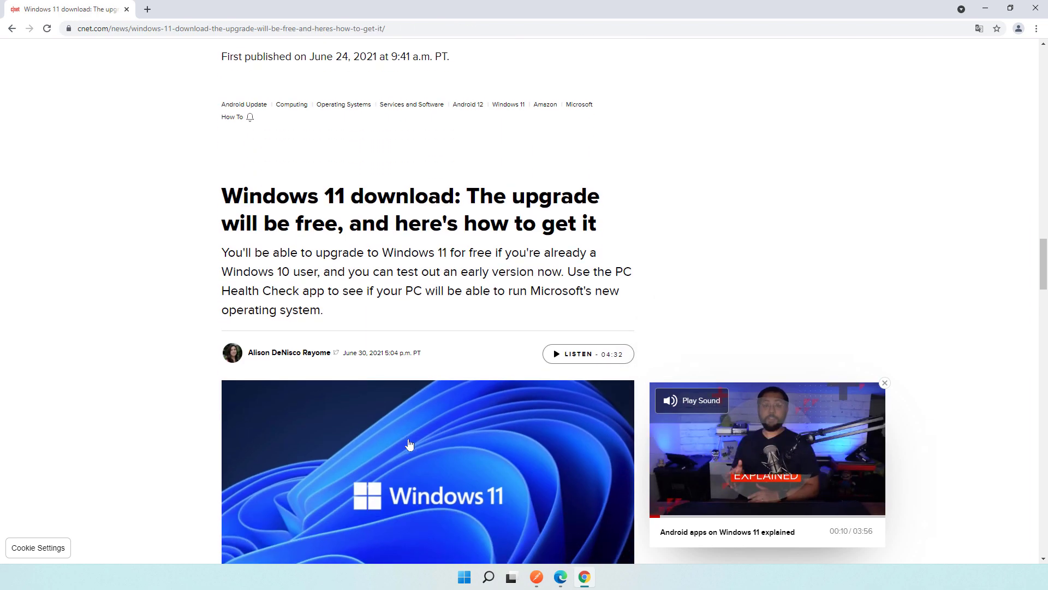
scroll(410, 445, "up", 15)
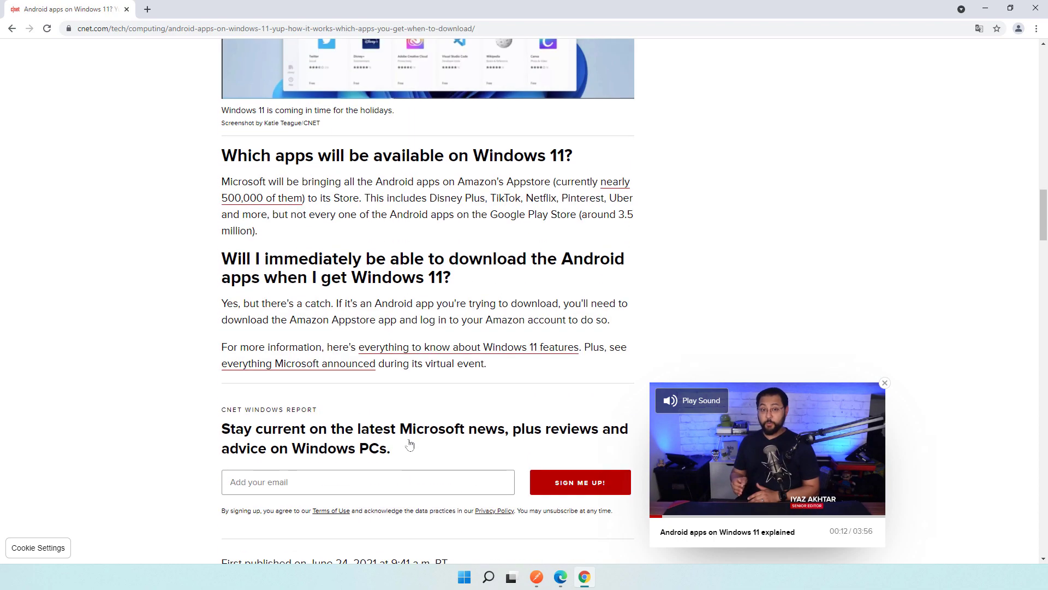
scroll(410, 445, "up", 13)
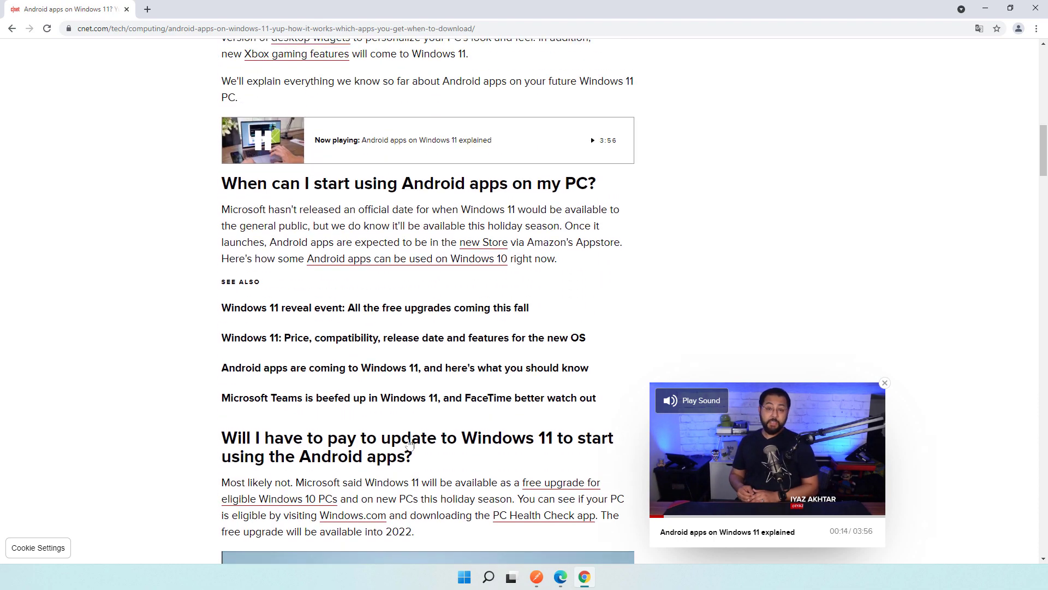
scroll(410, 445, "up", 1)
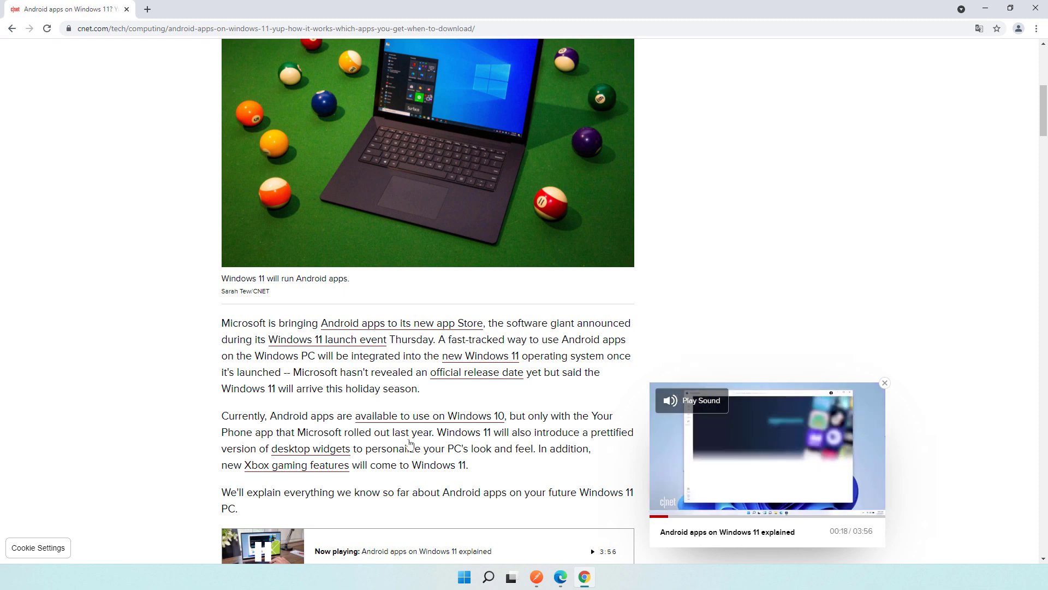
scroll(410, 445, "up", 2)
scroll(410, 443, "up", 5)
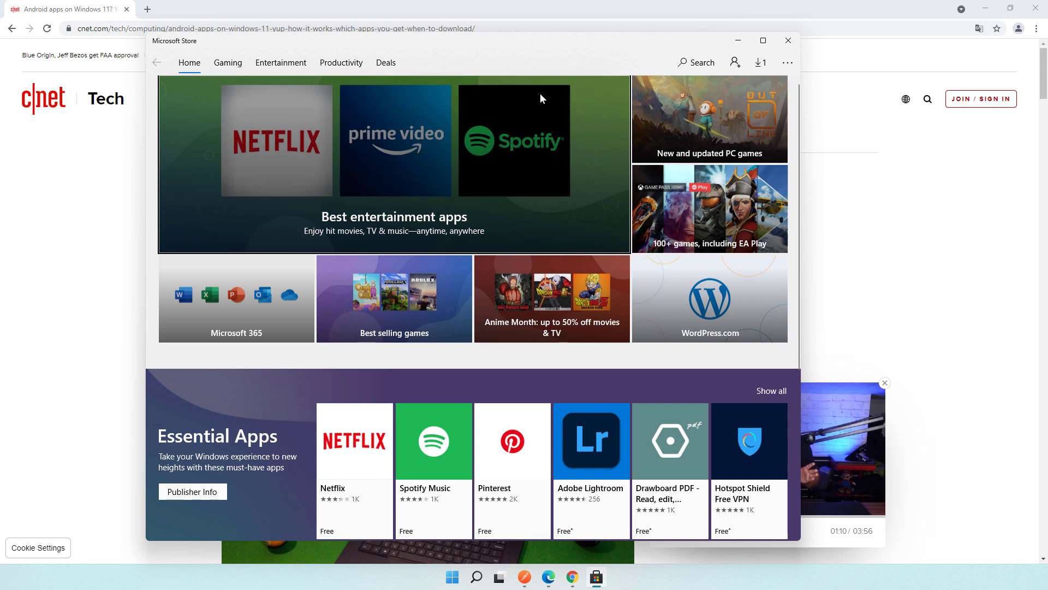
Step: Search the Store for 'phone' and open the Your Phone product page
left_click(699, 62)
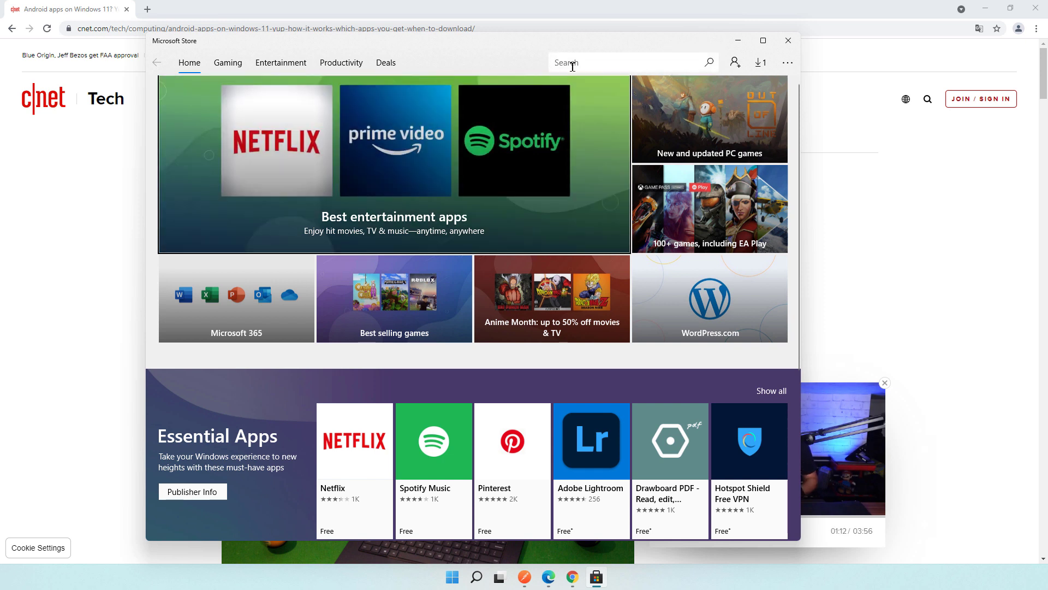
left_click(572, 67)
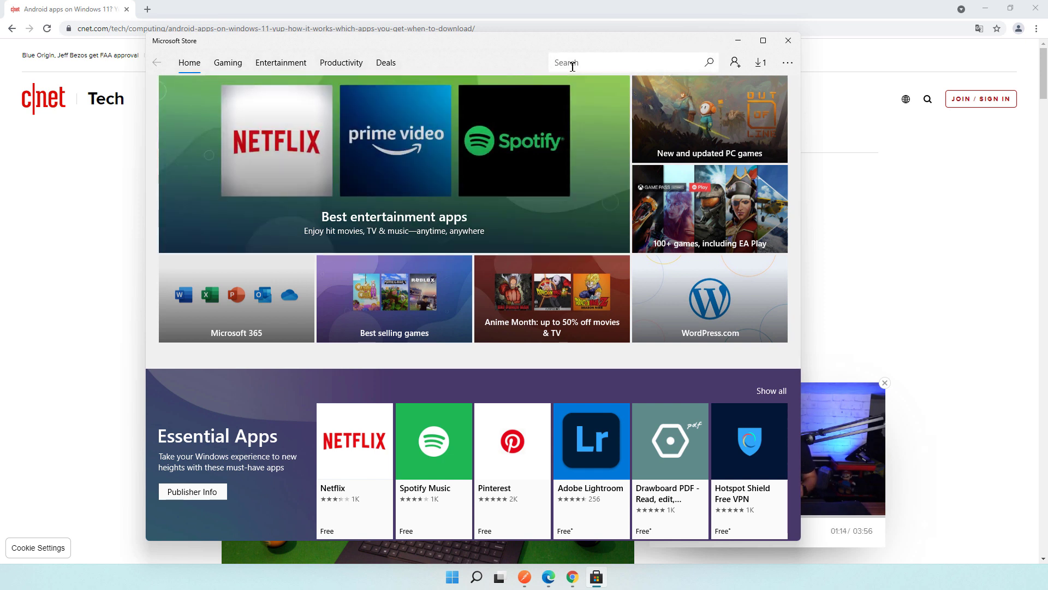
type("phone")
key("Return")
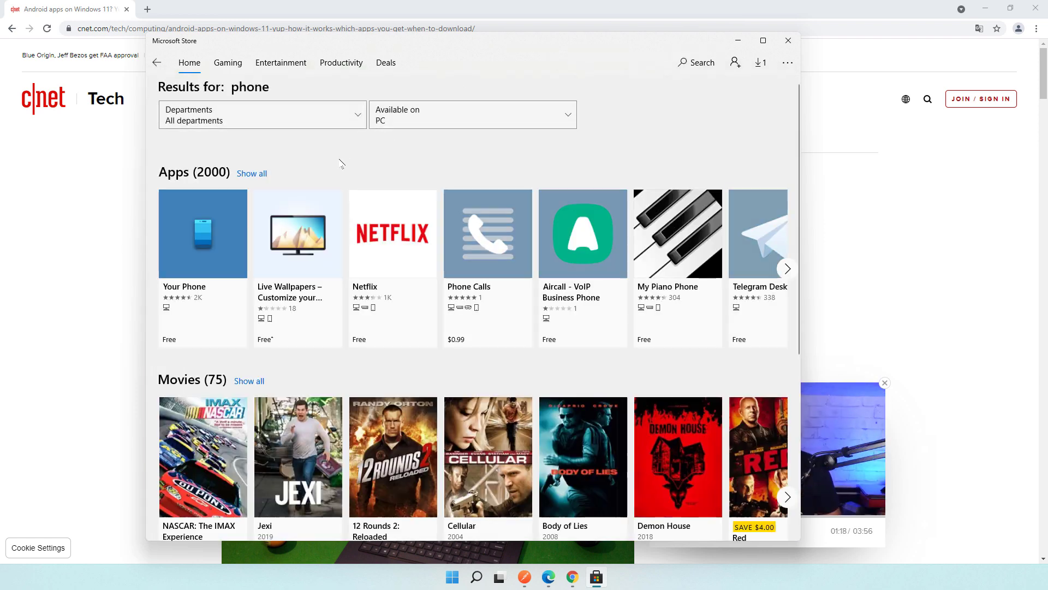
left_click(225, 211)
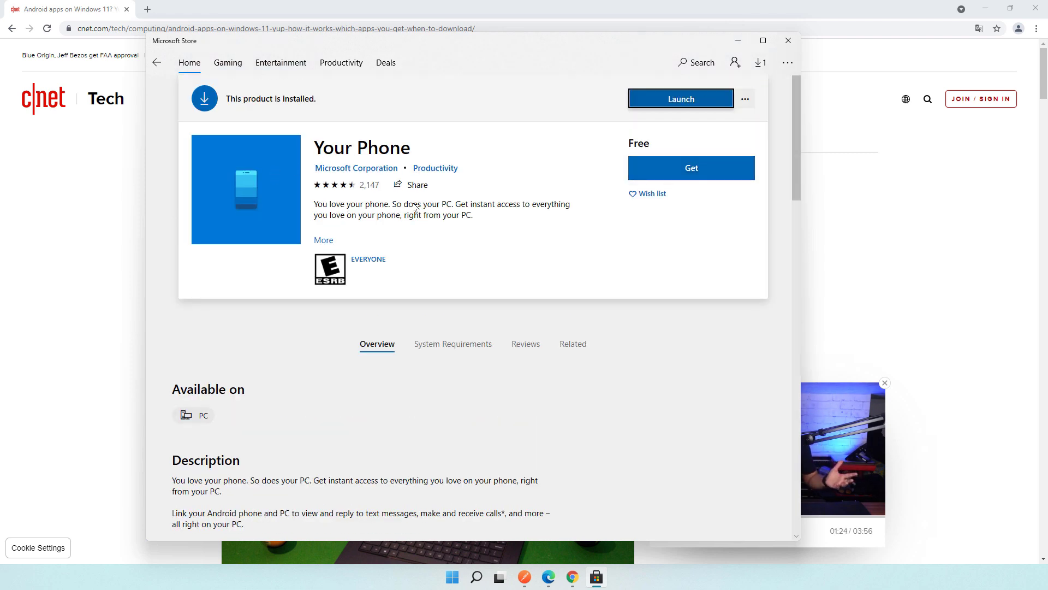
scroll(360, 220, "down", 10)
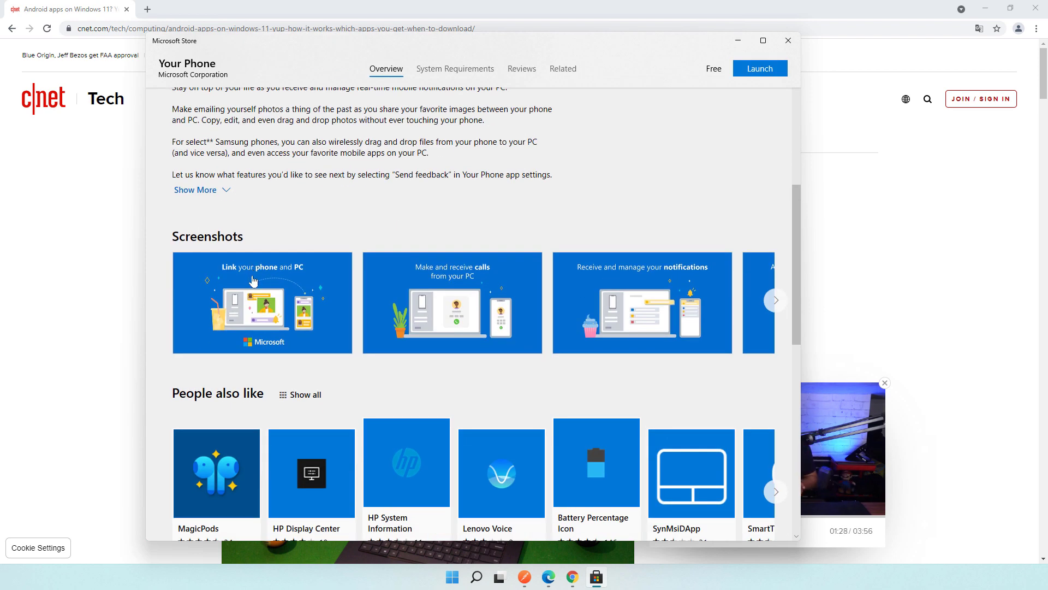
scroll(256, 286, "down", 3)
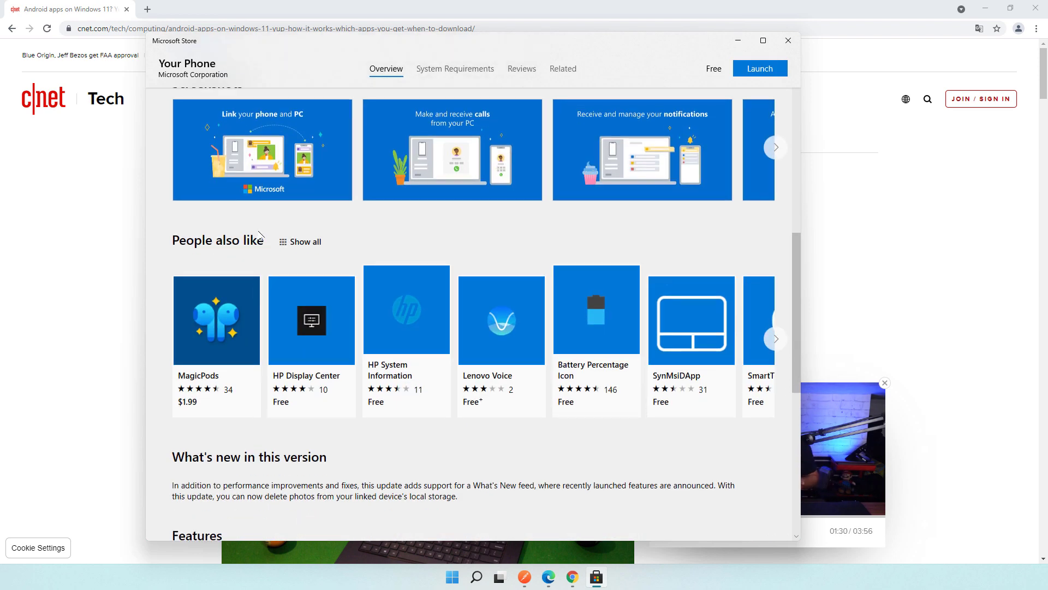
scroll(259, 244, "up", 1)
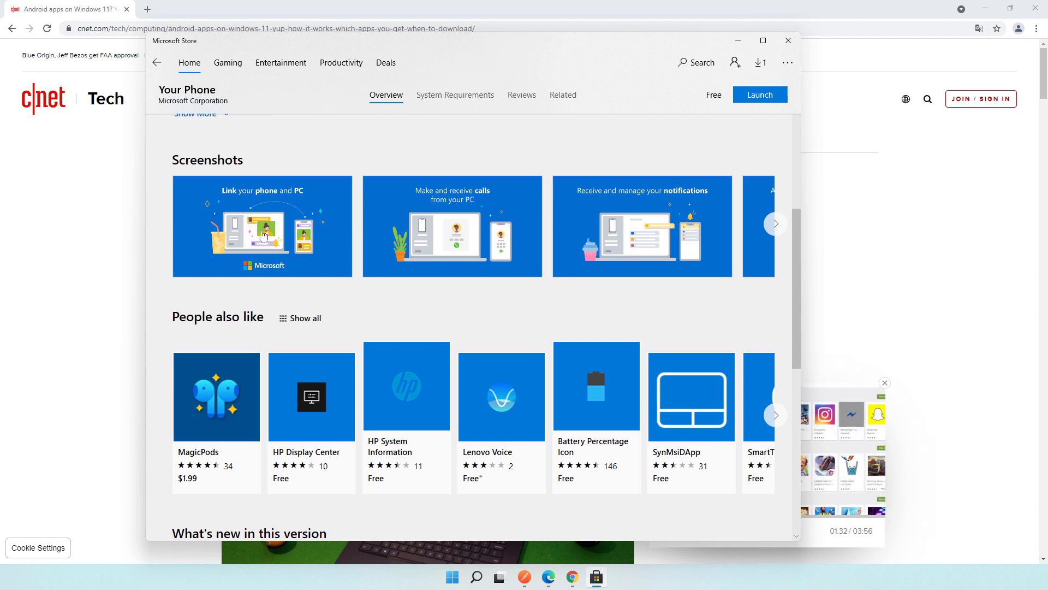
scroll(304, 247, "up", 2)
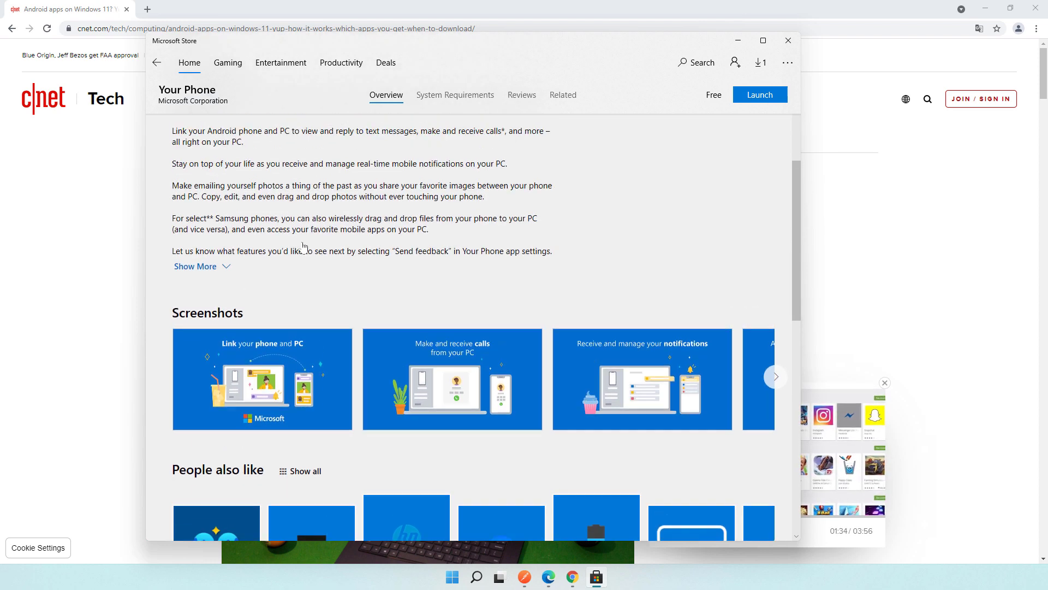
scroll(327, 302, "down", 1)
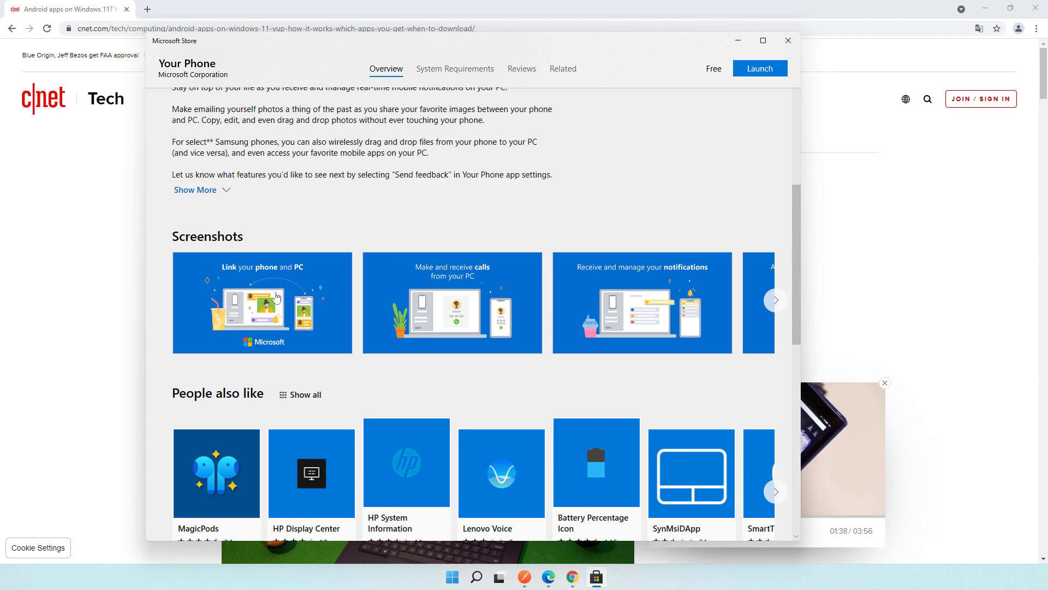
left_click(288, 278)
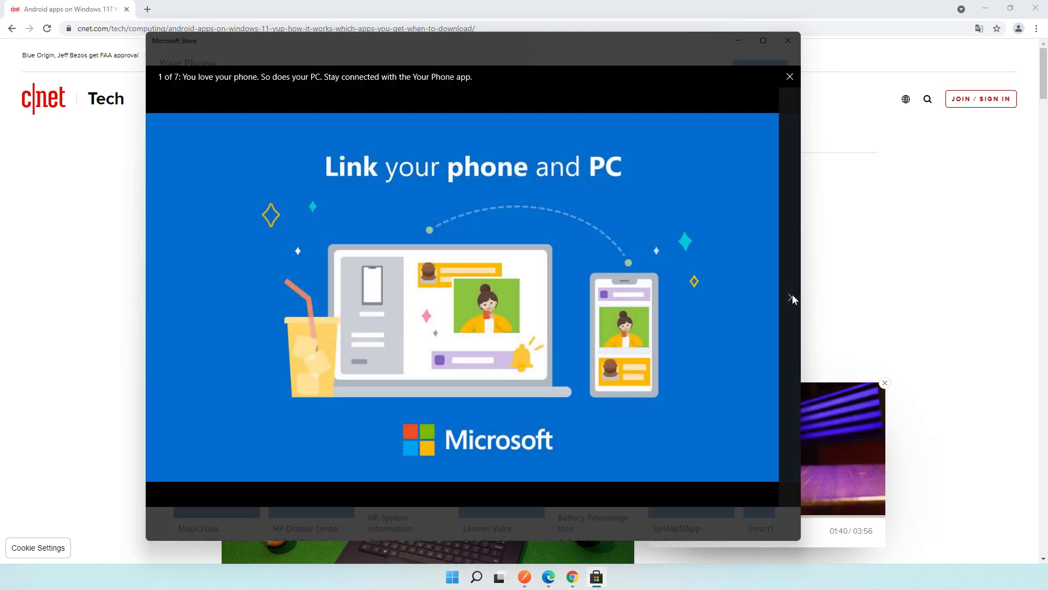
left_click(790, 297)
left_click(791, 297)
left_click(791, 299)
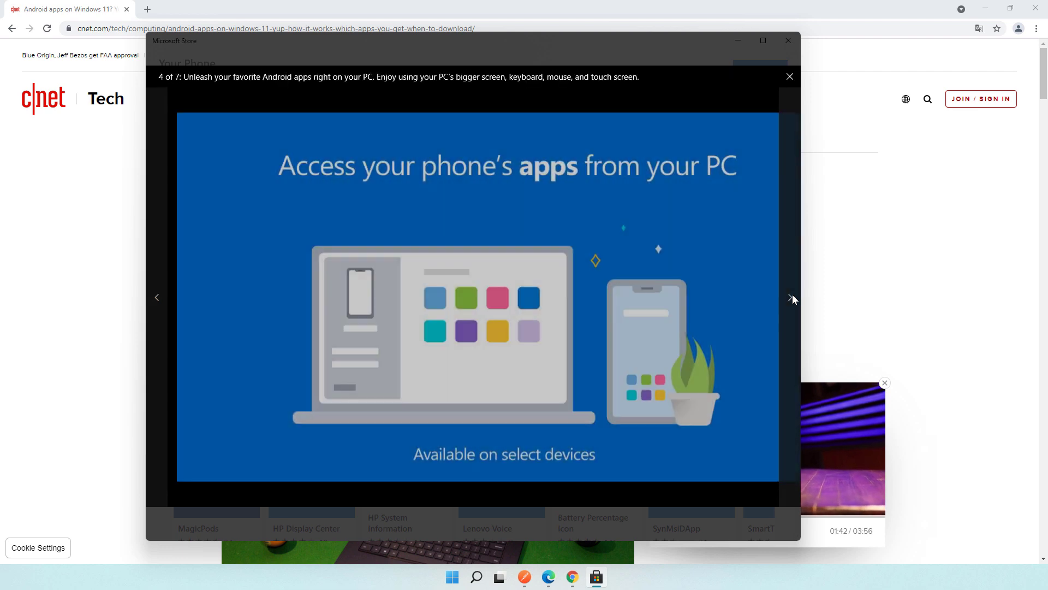
left_click(791, 298)
left_click(790, 298)
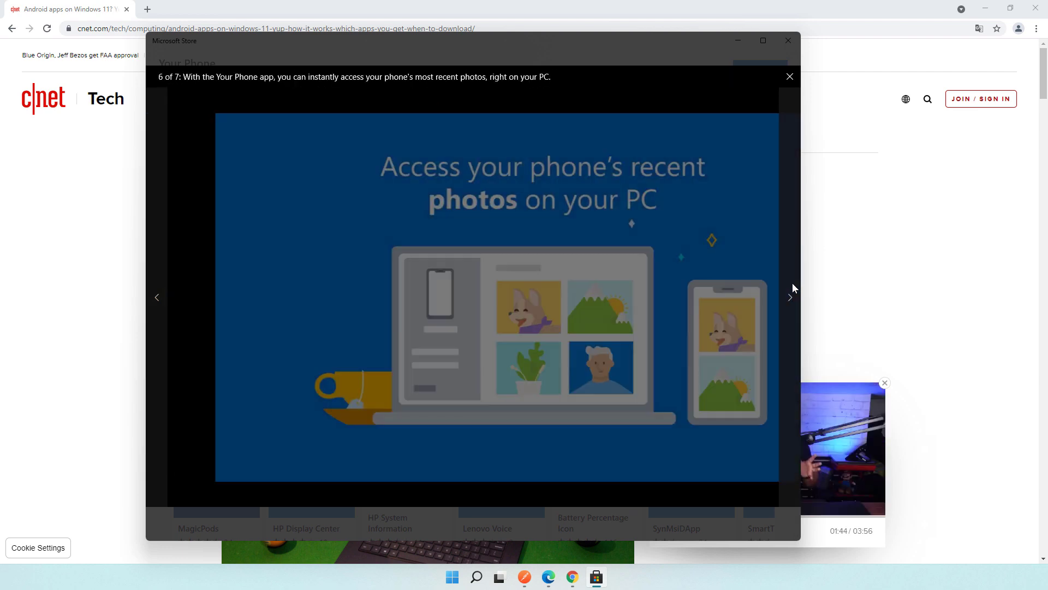
left_click(789, 77)
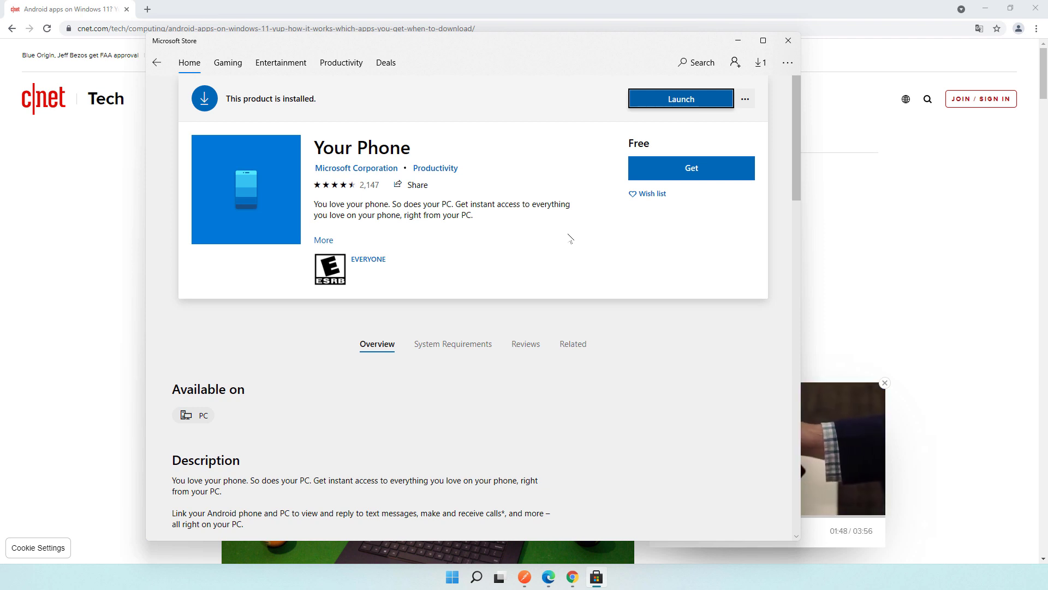
Step: Get Your Phone without signing in to a Microsoft account, then launch it
left_click(677, 169)
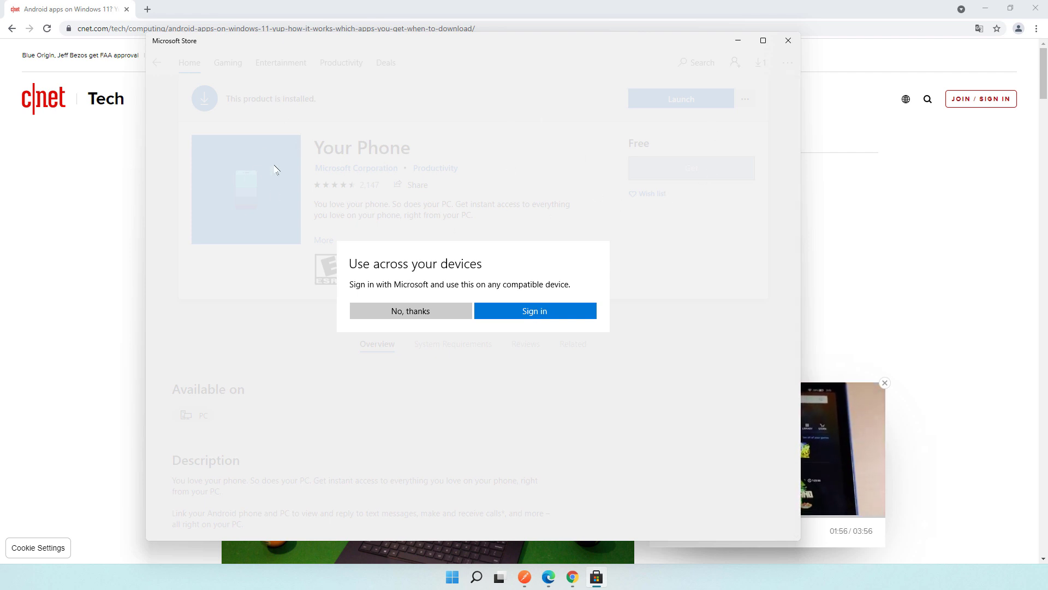
left_click(426, 310)
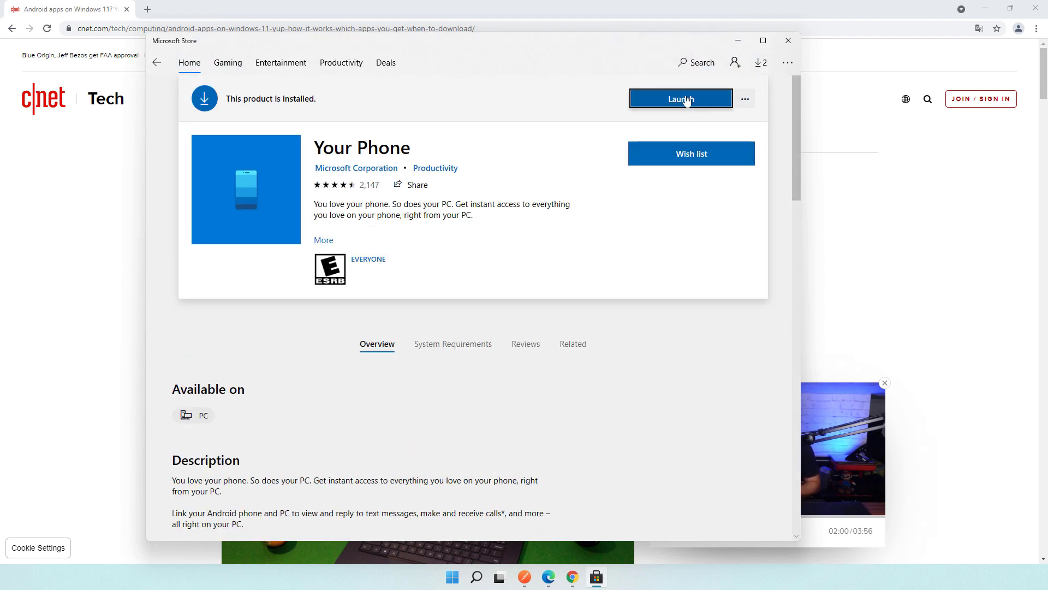
left_click(687, 101)
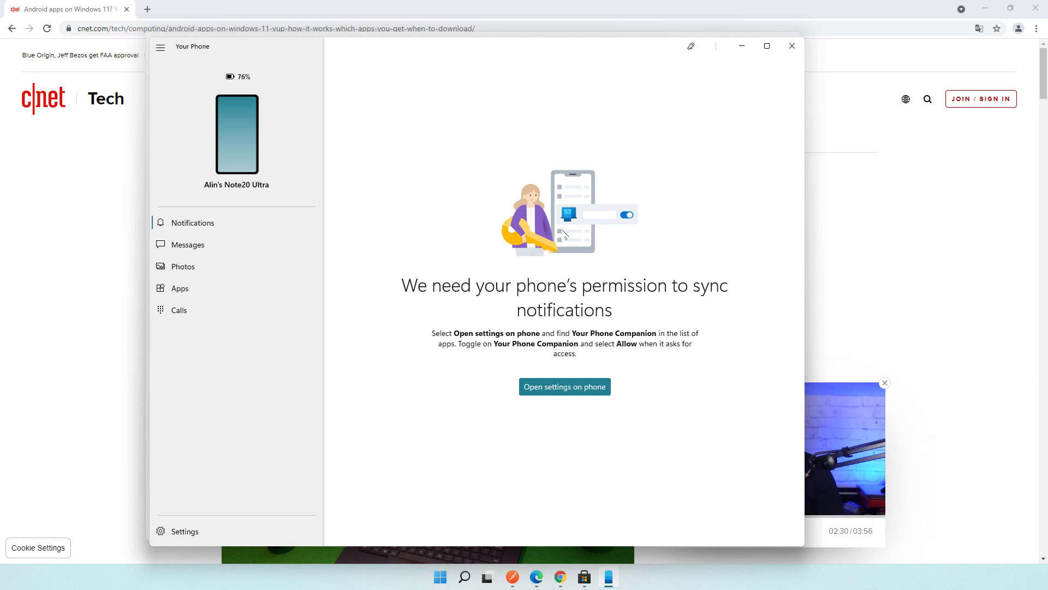
Step: Collapse and re-expand the side navigation, then show the phone's Apps list
left_click(161, 48)
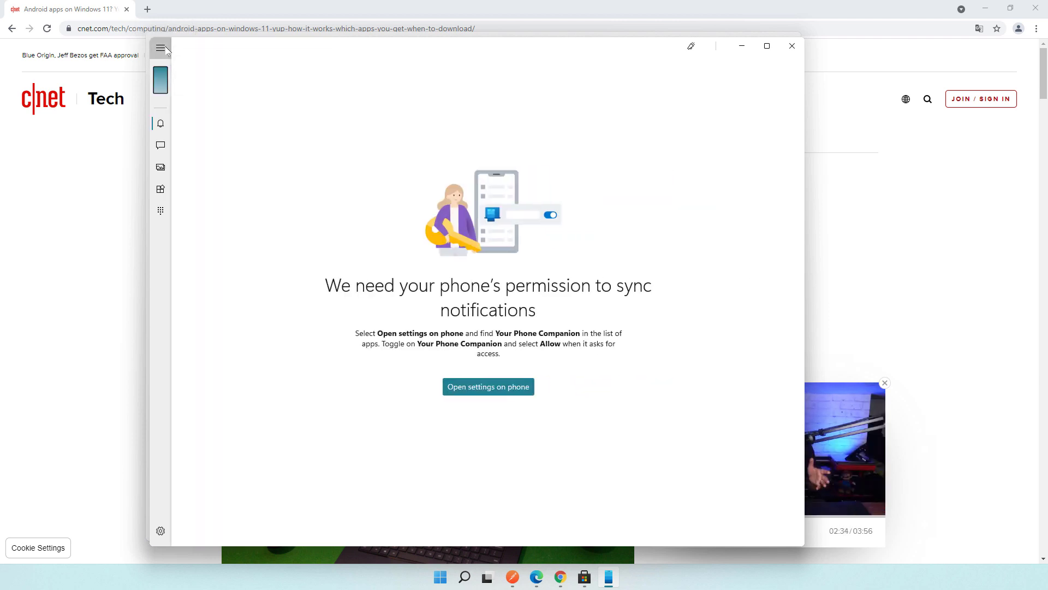
left_click(167, 50)
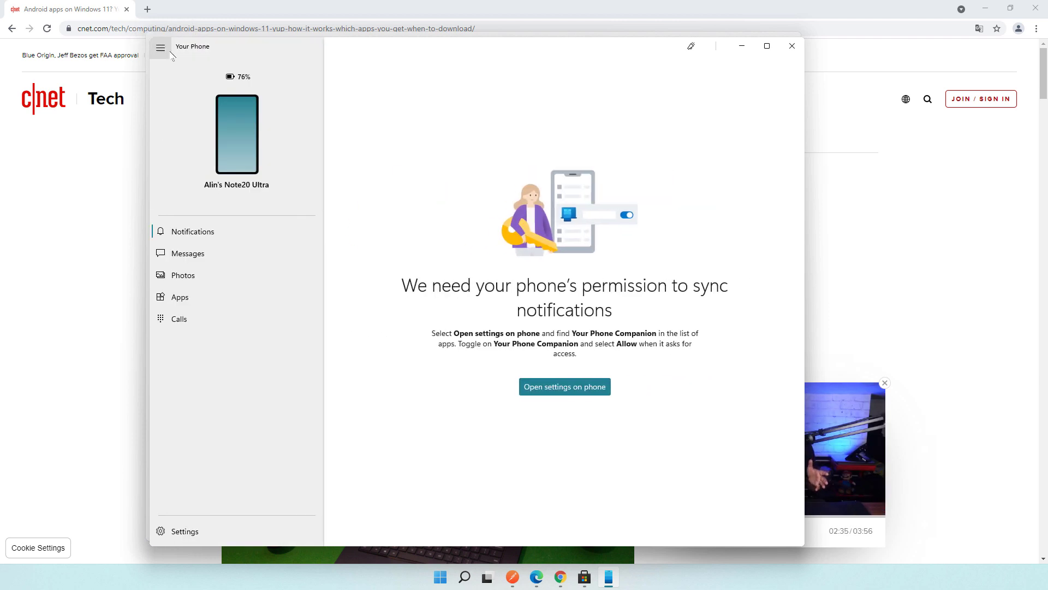
left_click(182, 297)
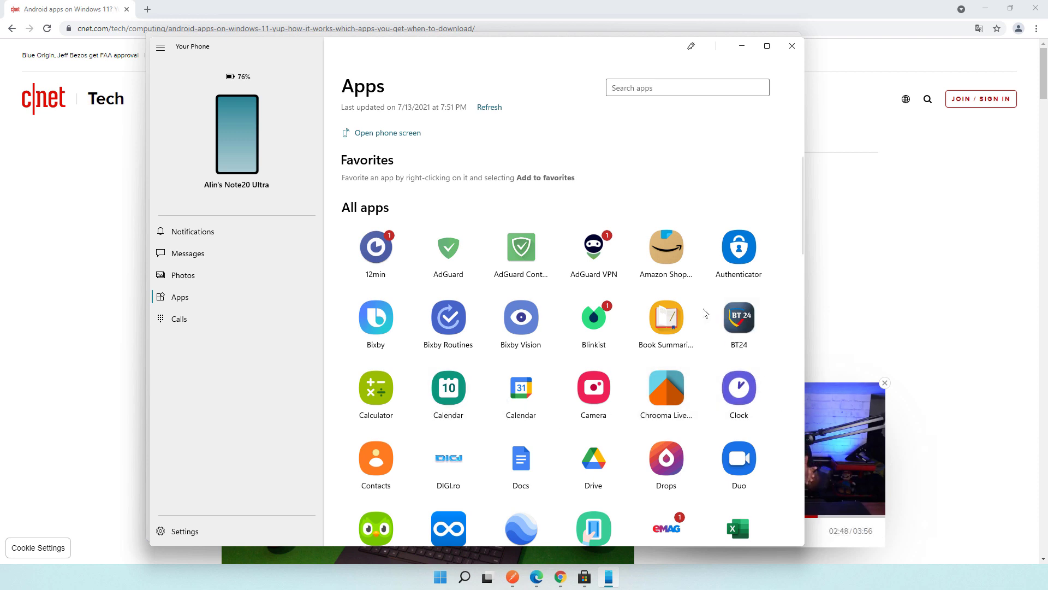
Step: Launch the phone's Clock app in its own window, move it left and unlock the phone
left_click(739, 388)
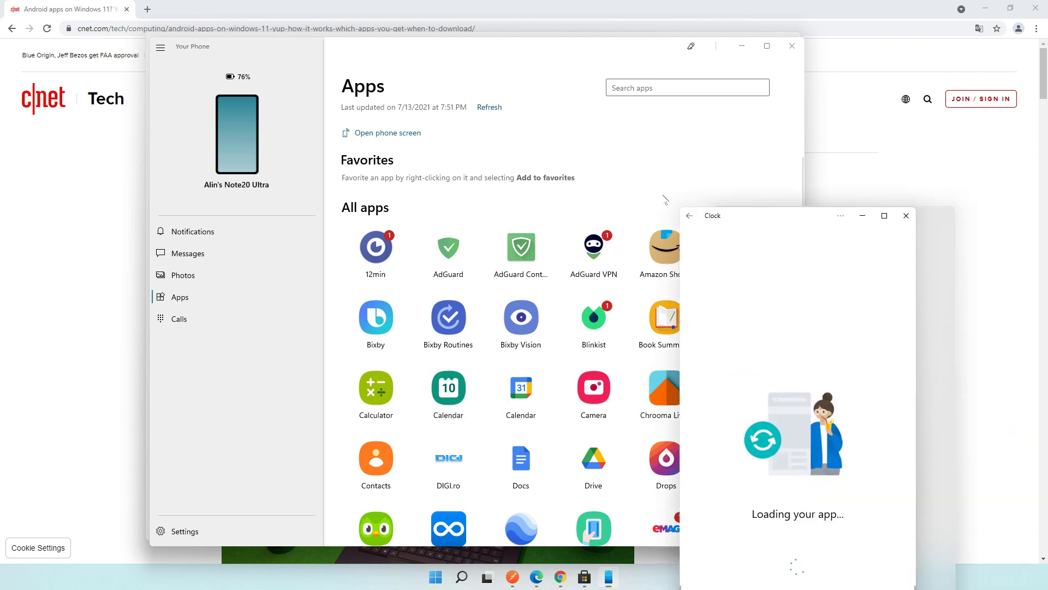
left_click_drag(764, 225, 159, 44)
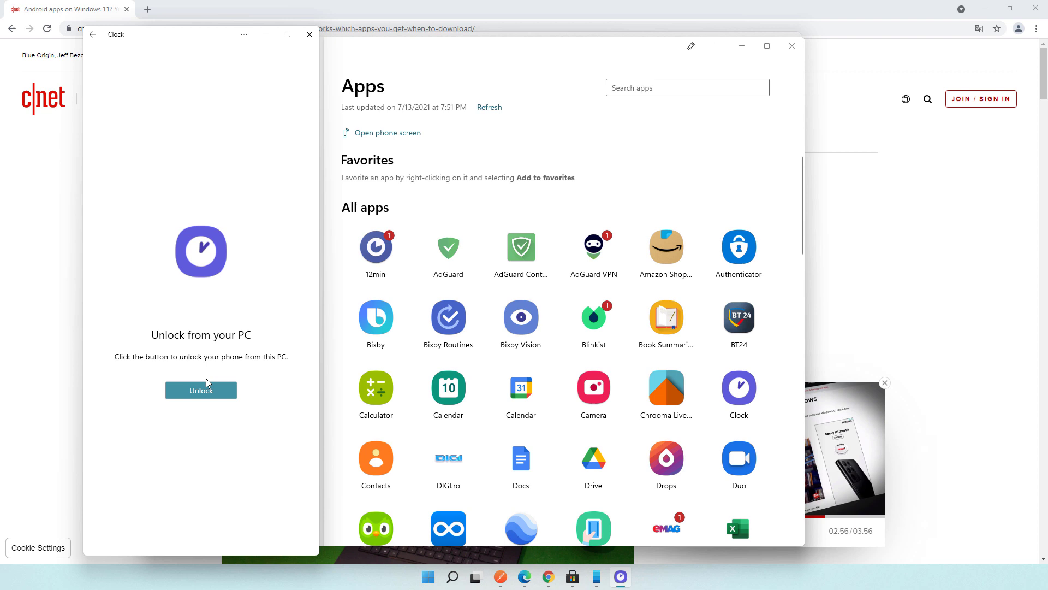
left_click(203, 390)
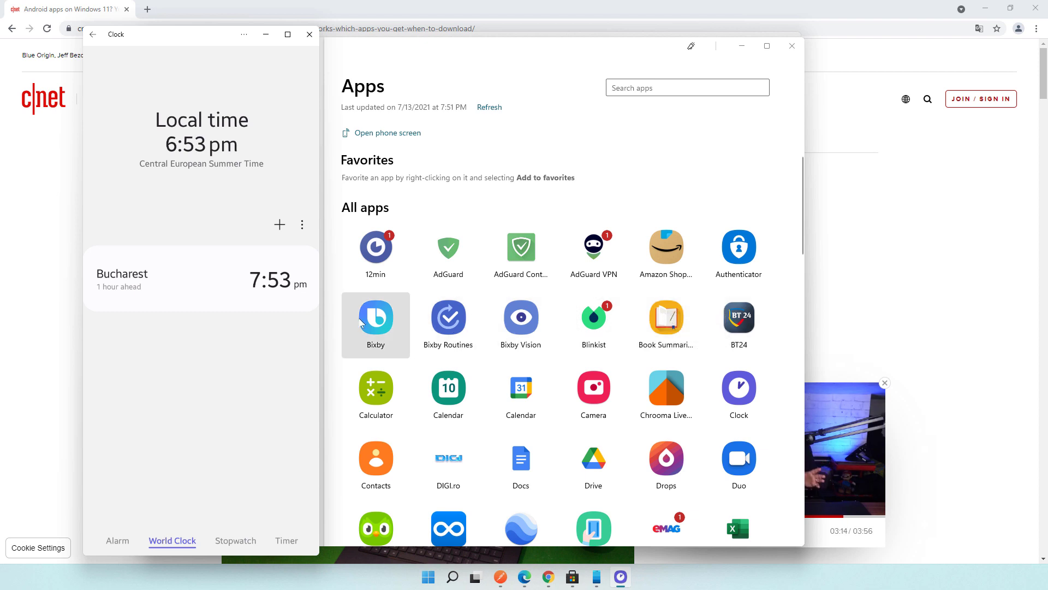
Step: Nudge the Clock window and switch it to the alarm list, scrolling through the alarms
mouse_move(154, 41)
left_mouse_down()
mouse_move(178, 51)
mouse_move(138, 53)
left_mouse_up()
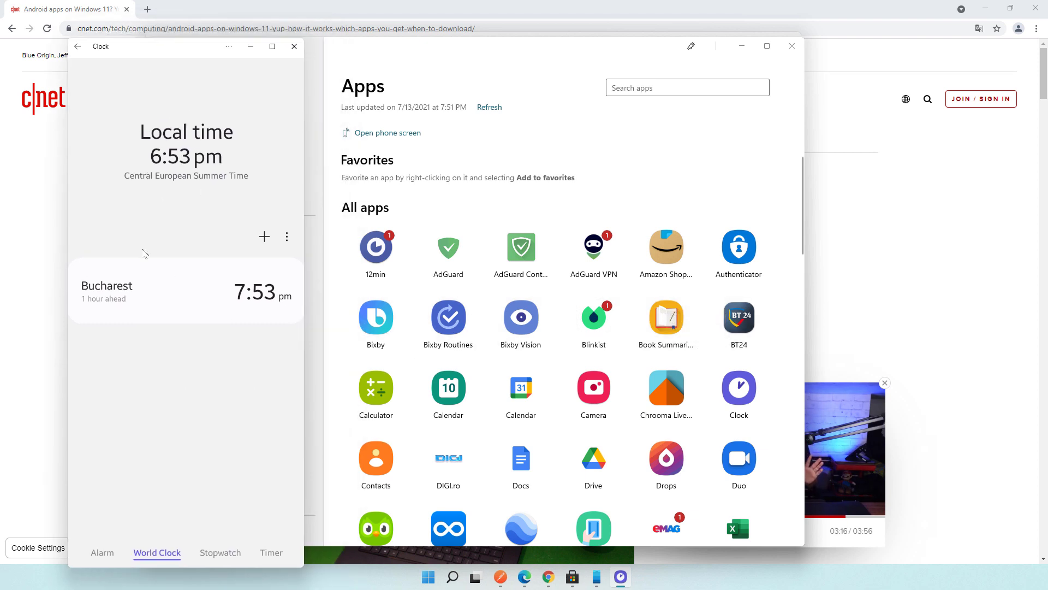
left_click(98, 552)
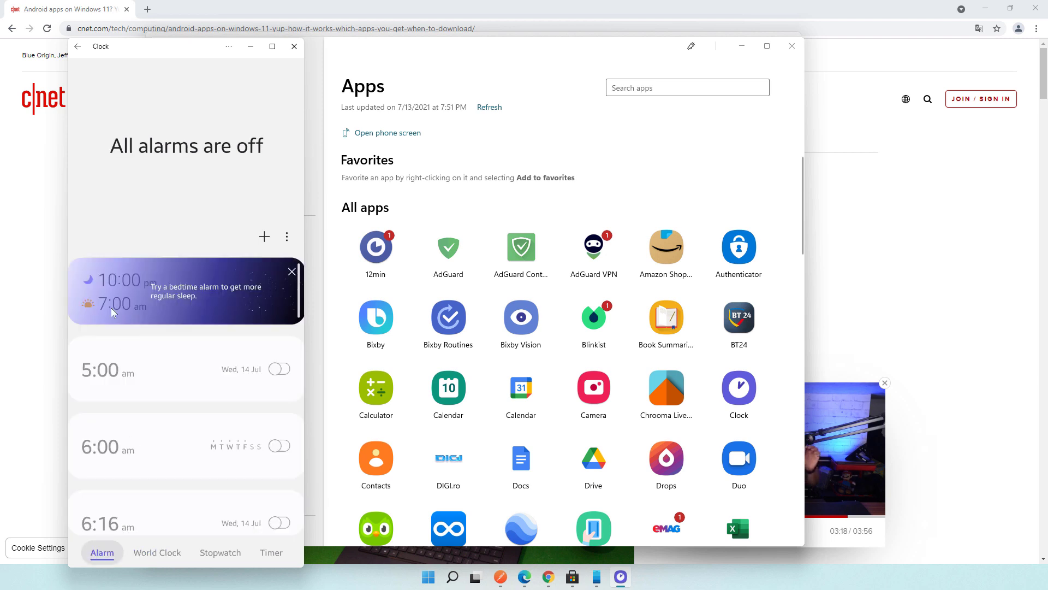
scroll(175, 416, "down", 3)
scroll(229, 412, "down", 1)
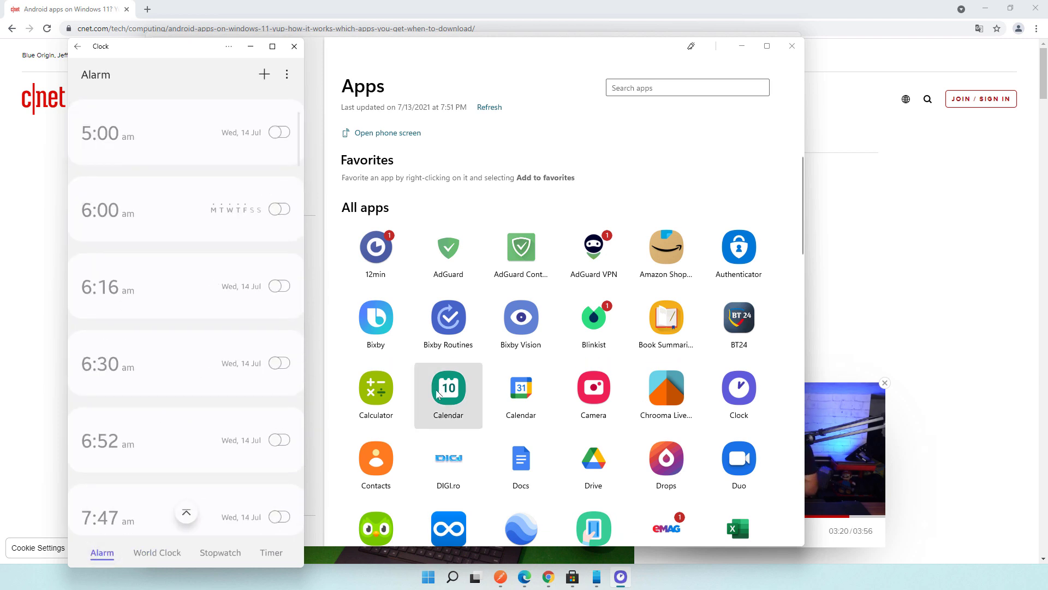
scroll(203, 389, "up", 5)
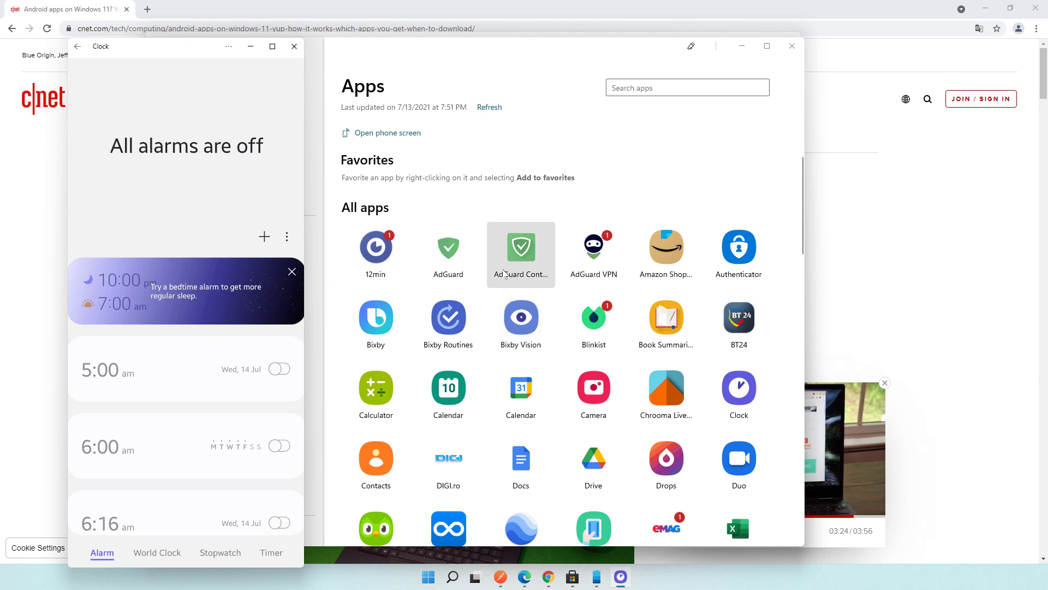
Step: Launch AdGuard Content Blocker, check its drawer, move it left, and return to the app list
left_click(519, 281)
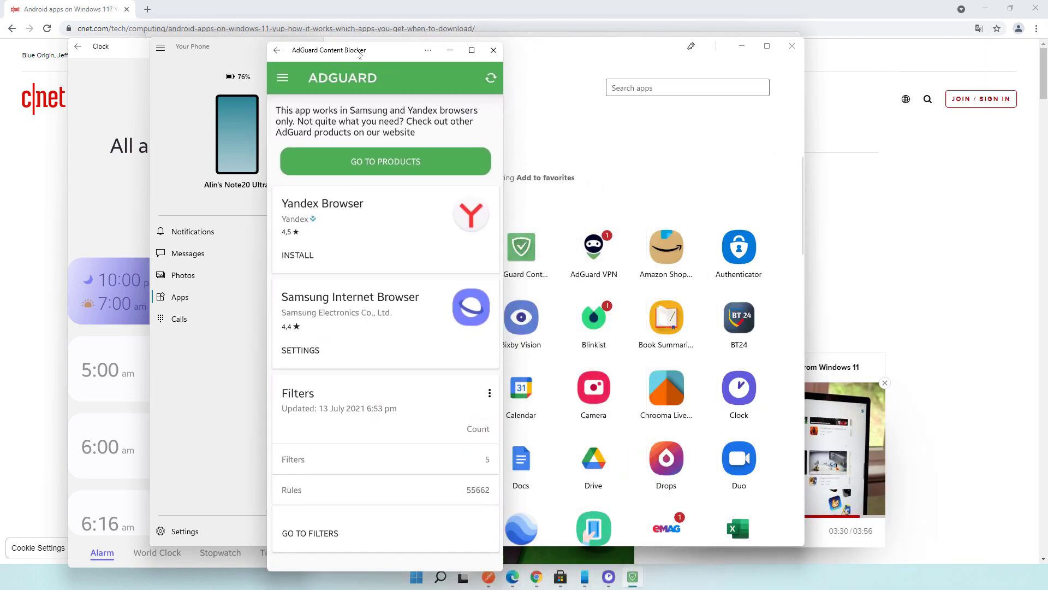
left_click(277, 78)
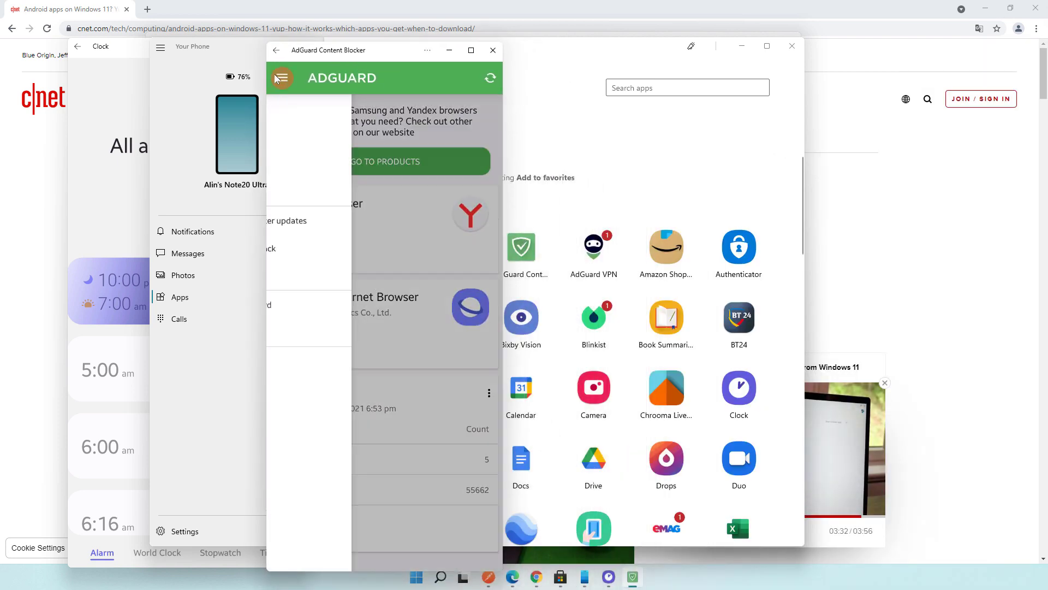
key("Escape")
left_click_drag(401, 59, 275, 53)
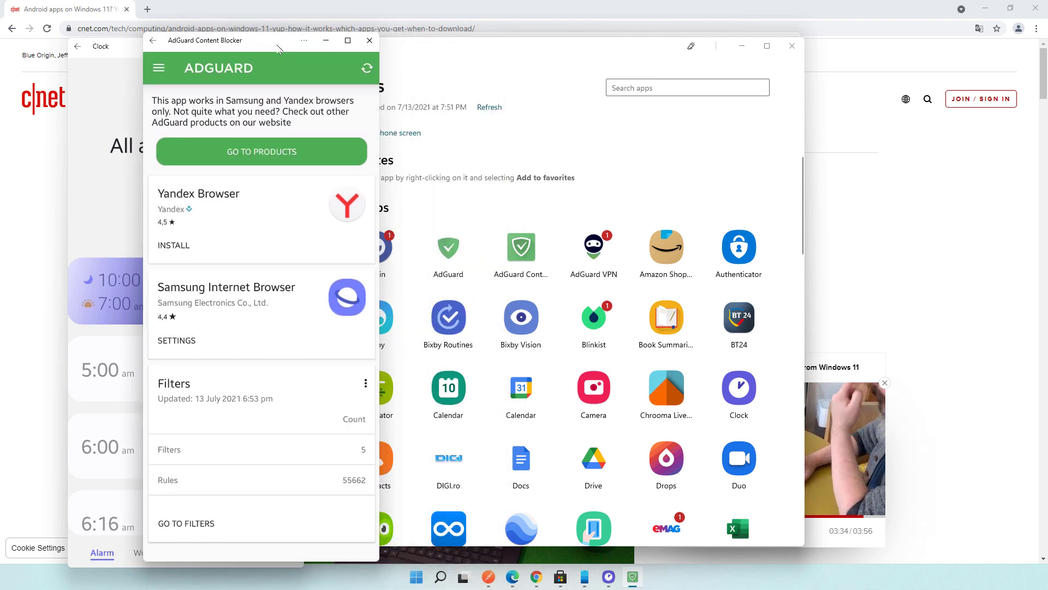
left_click(474, 109)
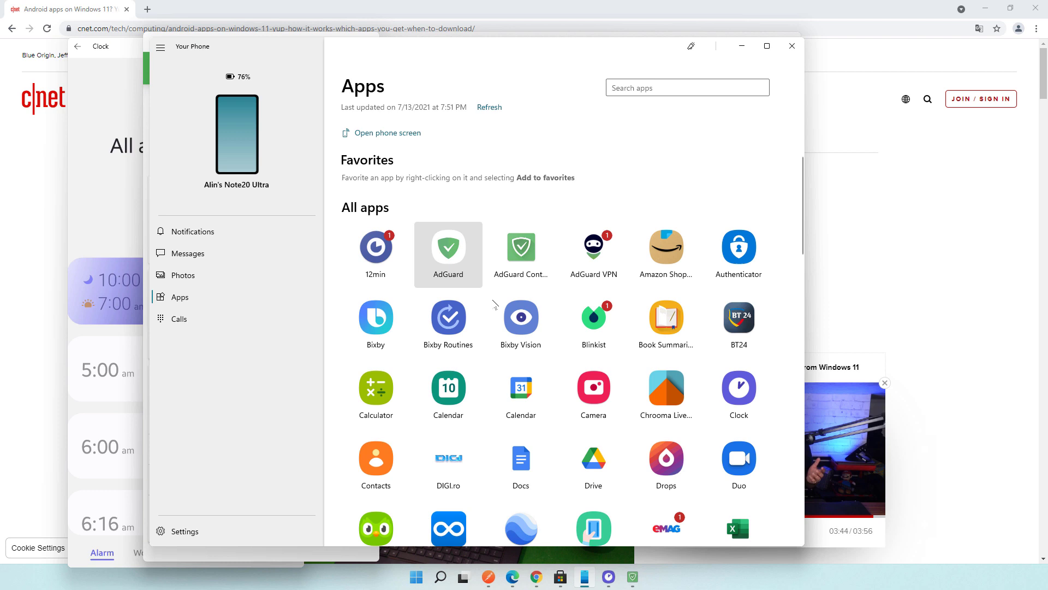
Step: Scroll the Apps grid down to the Floats row and open Floats
scroll(491, 268, "down", 3)
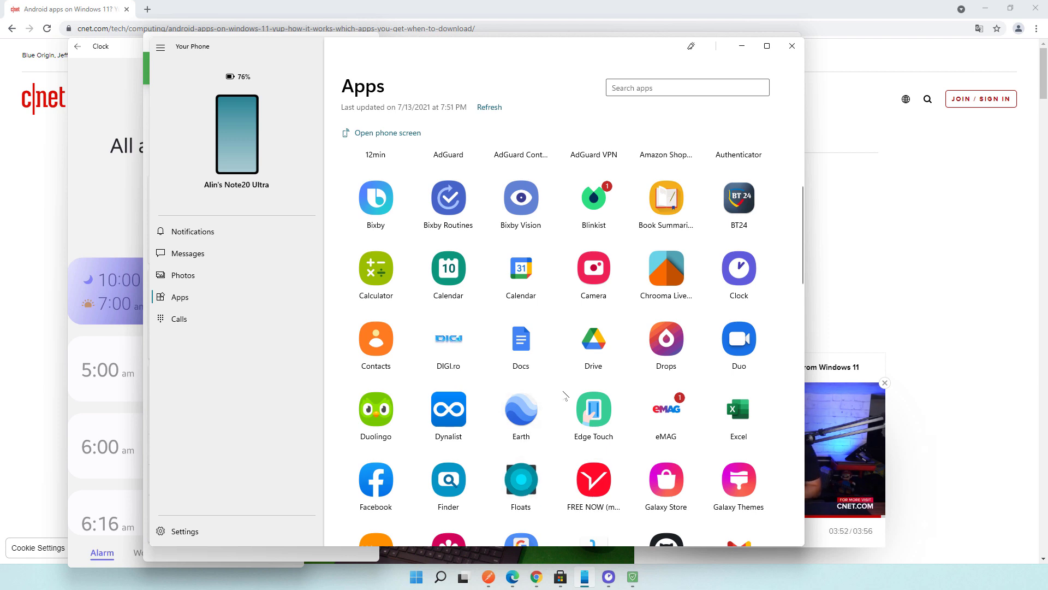
left_click(513, 272)
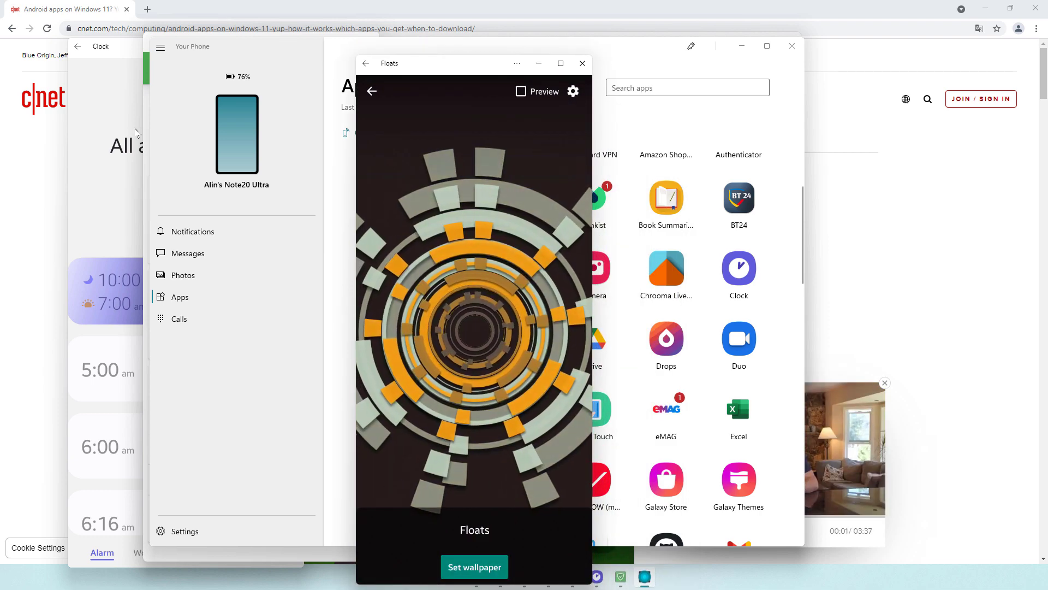
Step: Move the Floats window up-right and switch between the Clock, AdGuard and Floats windows
left_click(156, 144)
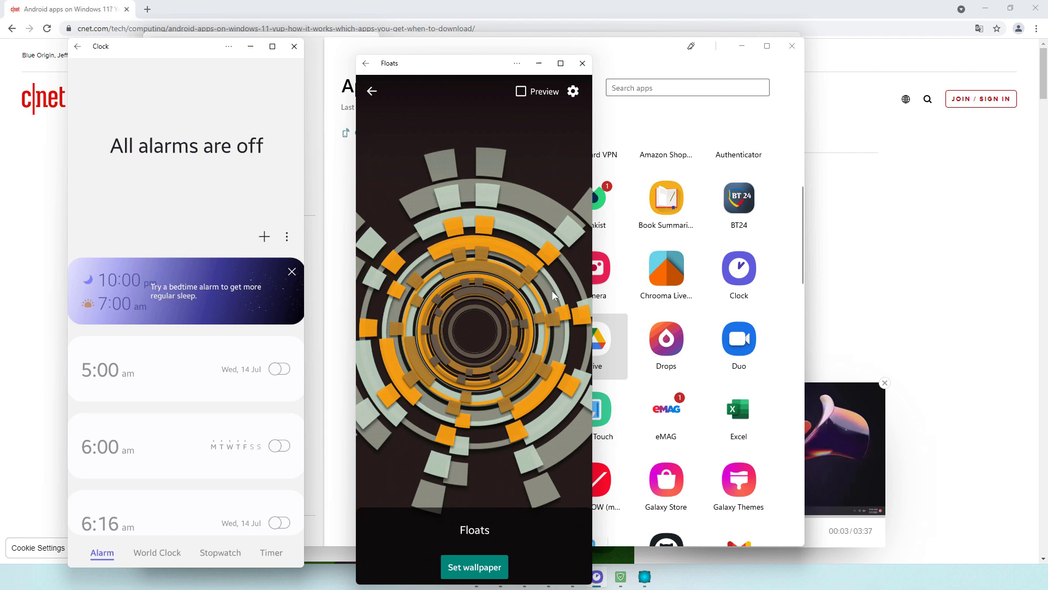
left_click_drag(460, 74, 532, 29)
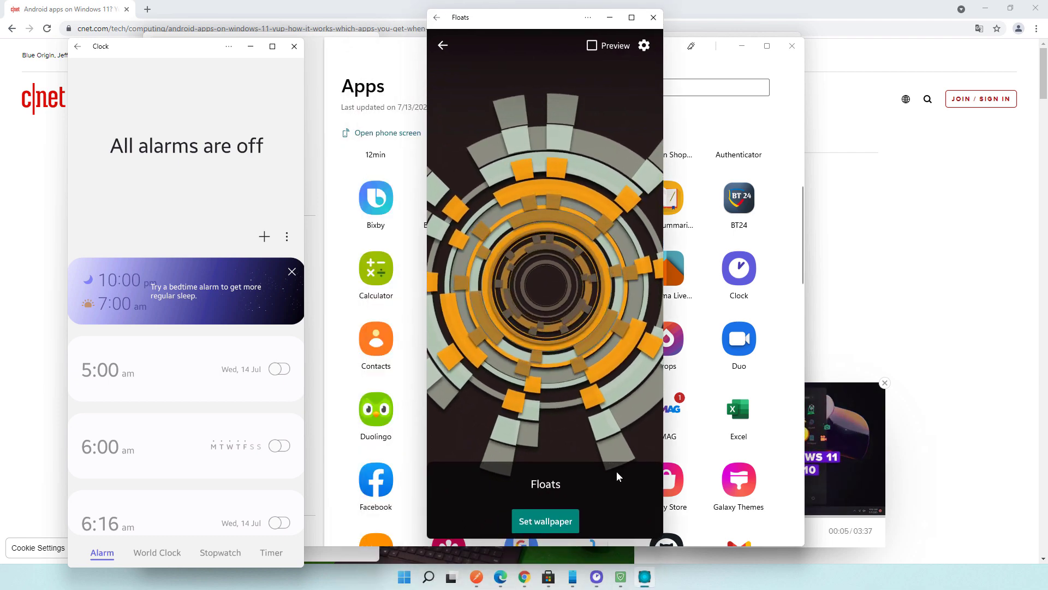
left_click(620, 576)
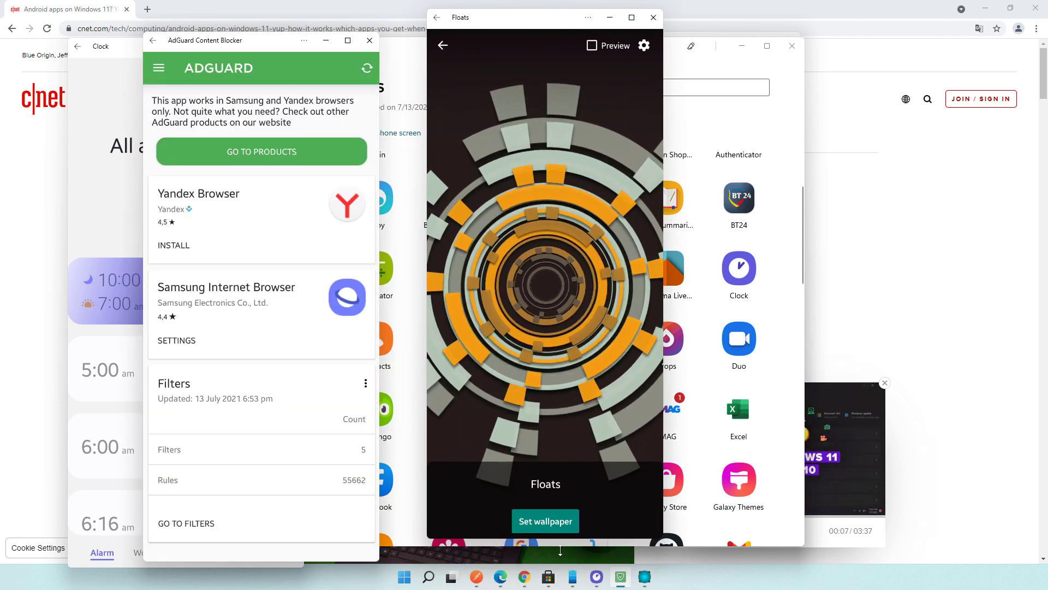
left_click(595, 581)
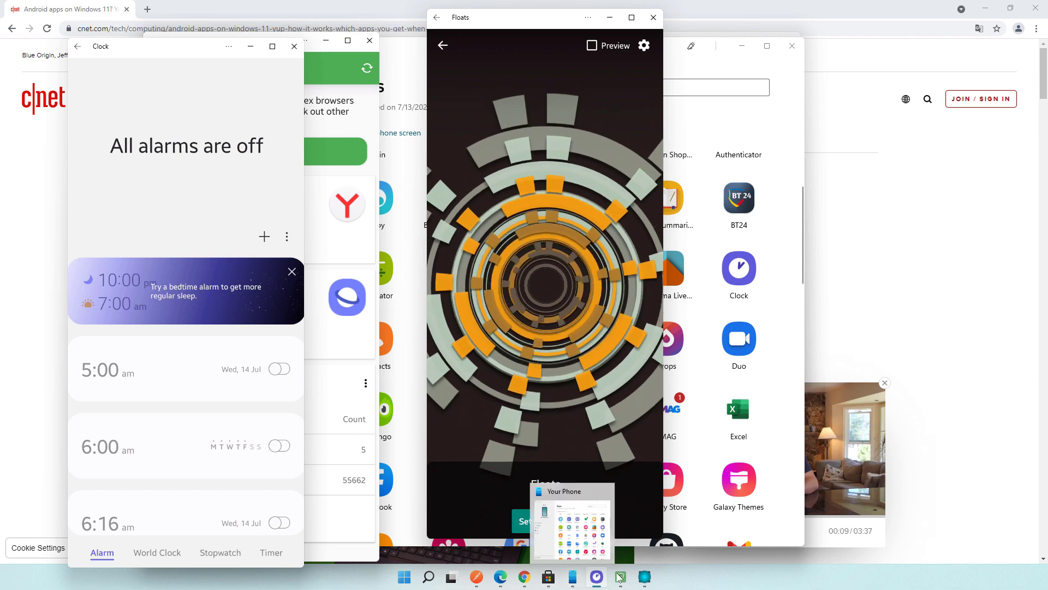
right_click(645, 579)
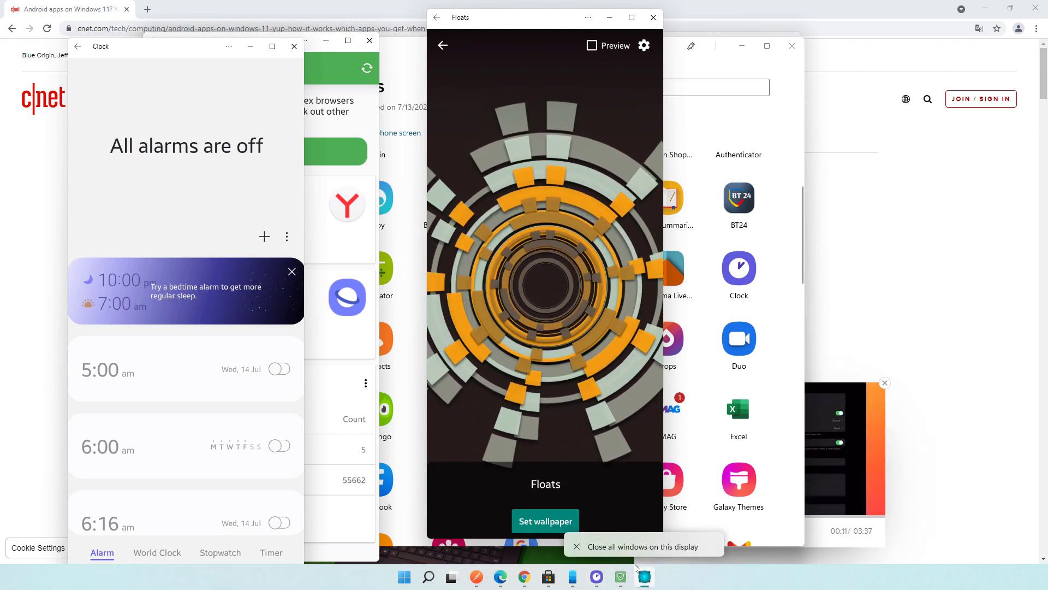
left_click(560, 254)
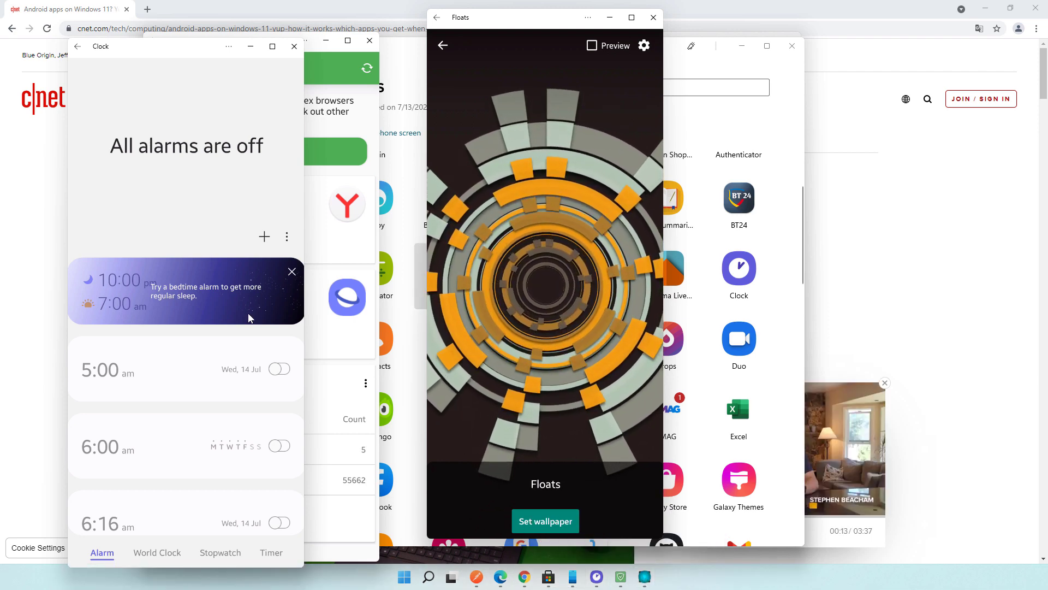
Step: Reposition a window and bring the Your Phone Apps list back in front
scroll(184, 276, "down", 6)
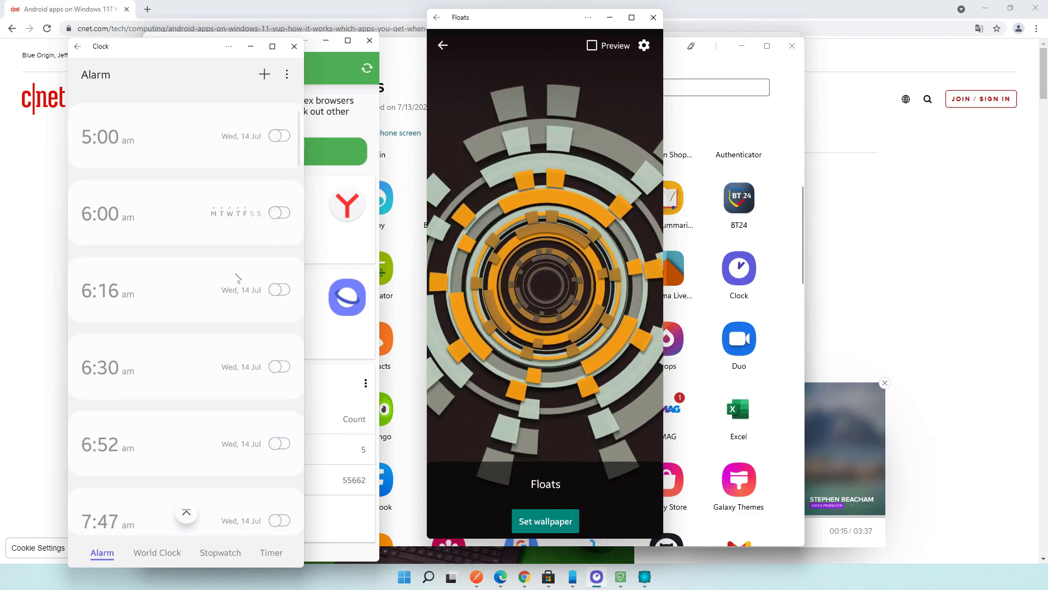
scroll(236, 262, "up", 3)
scroll(236, 252, "down", 6)
left_click_drag(312, 51, 440, 55)
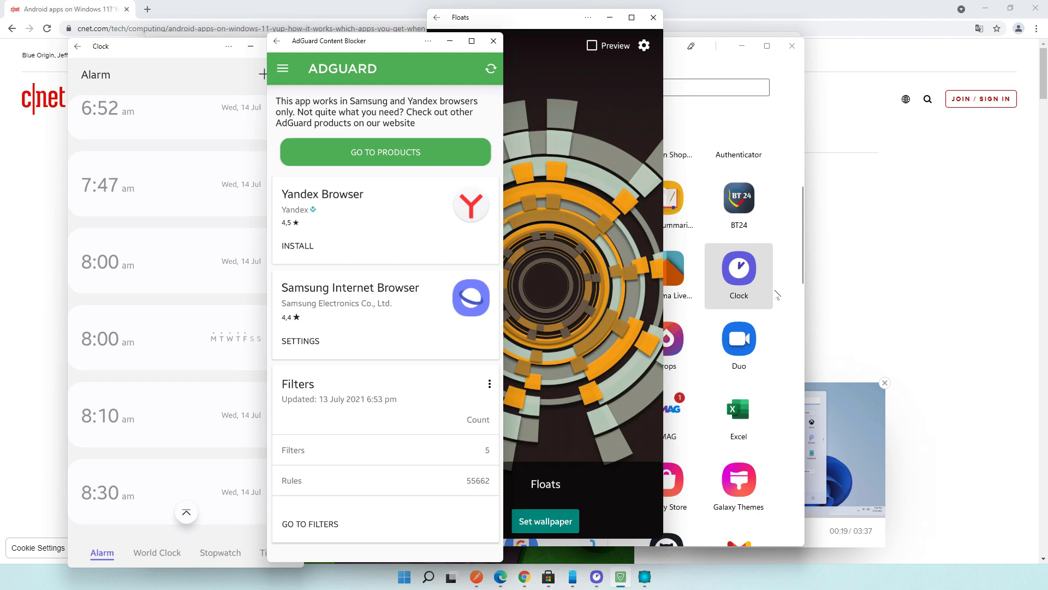
left_click(792, 333)
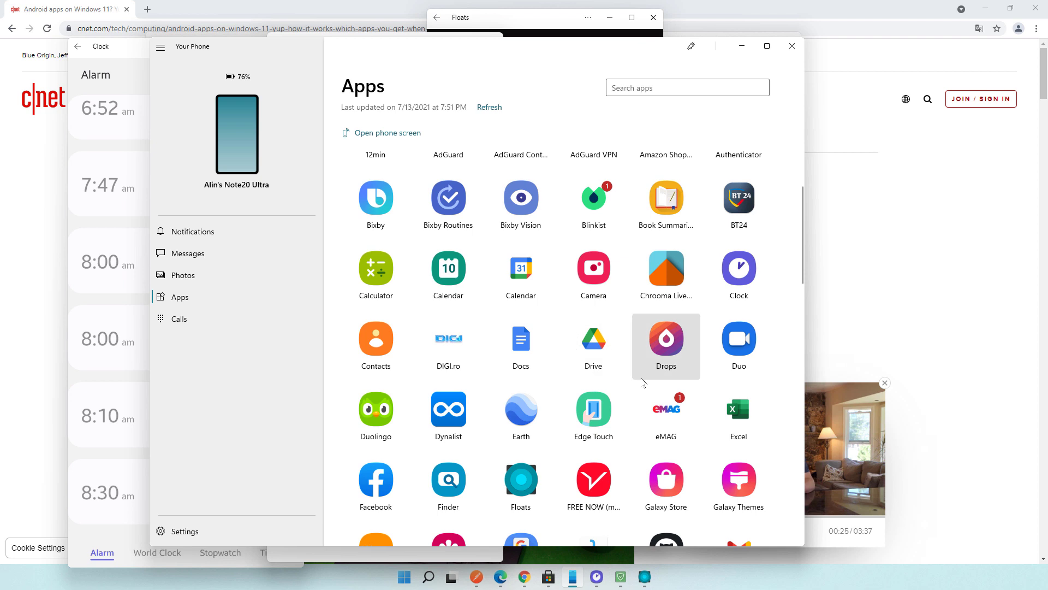
Step: Scroll the Apps grid, nudge the Clock window right, then bring Your Phone's app list forward
scroll(643, 383, "down", 1)
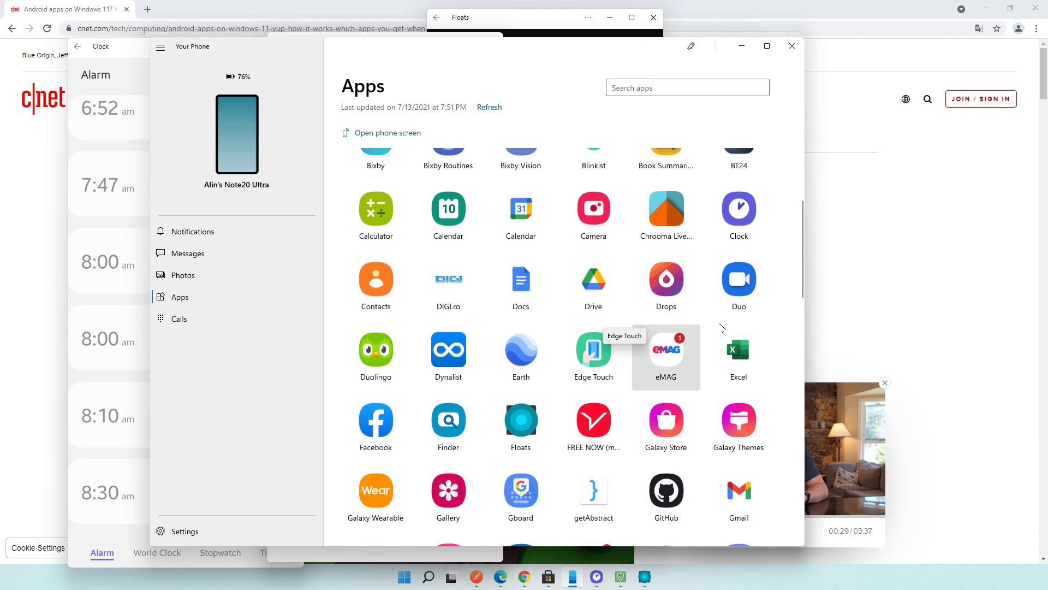
scroll(759, 350, "down", 1)
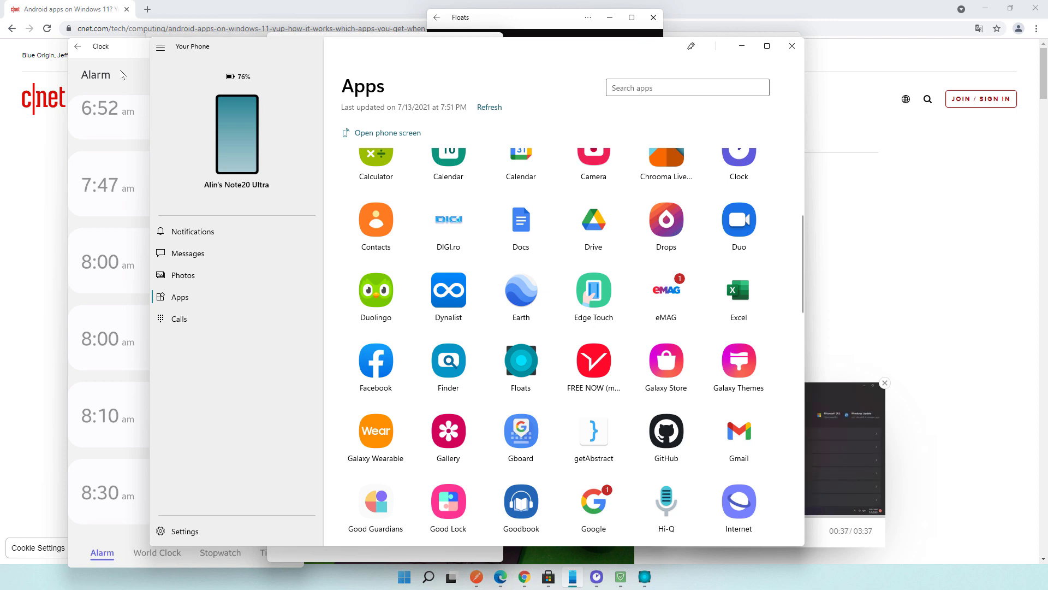
left_click_drag(116, 62, 131, 60)
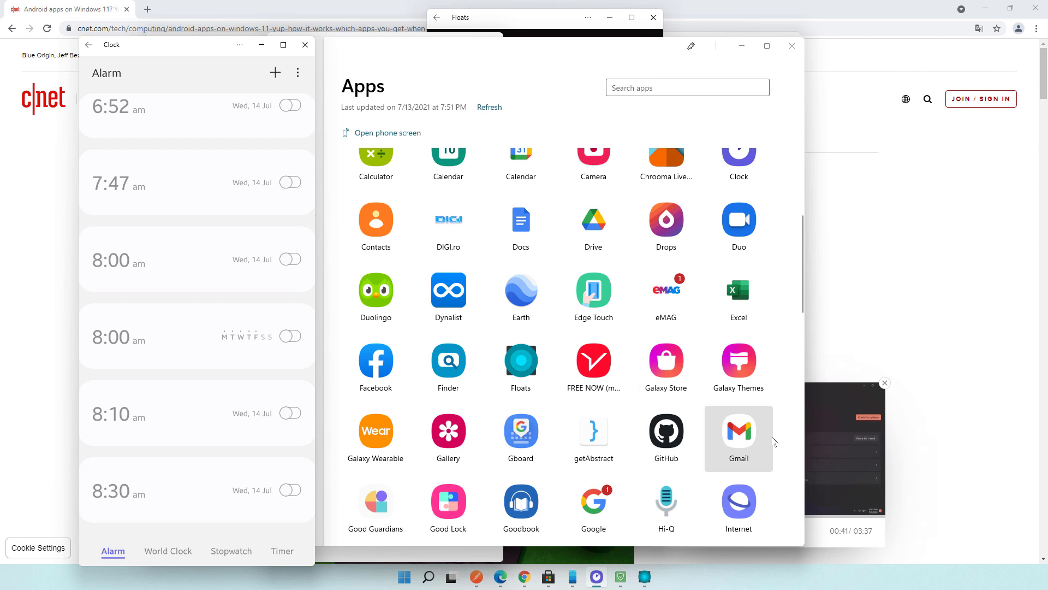
scroll(774, 441, "down", 5)
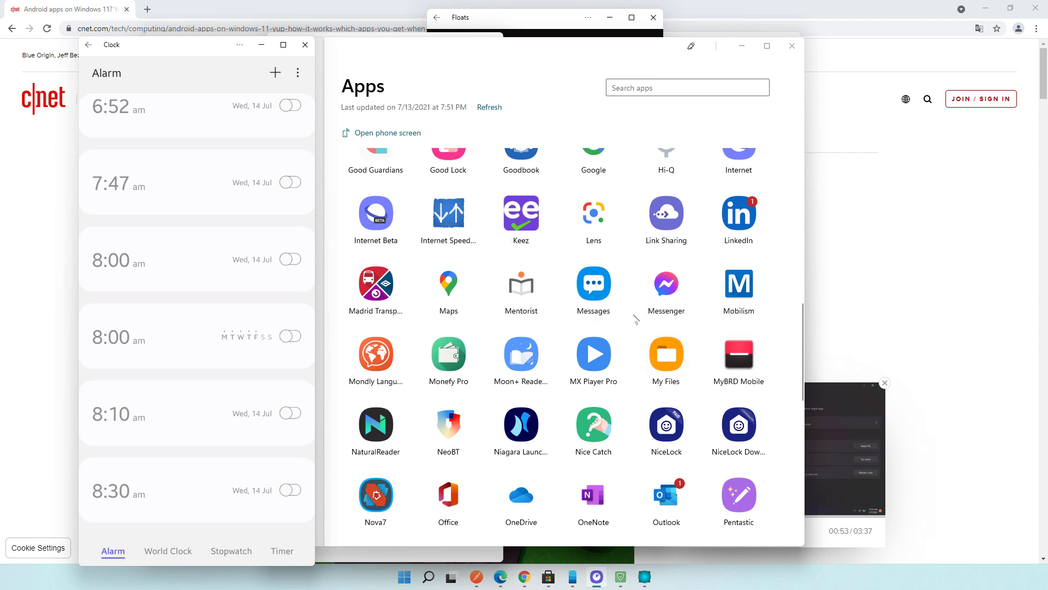
scroll(635, 319, "down", 1)
scroll(631, 322, "up", 1)
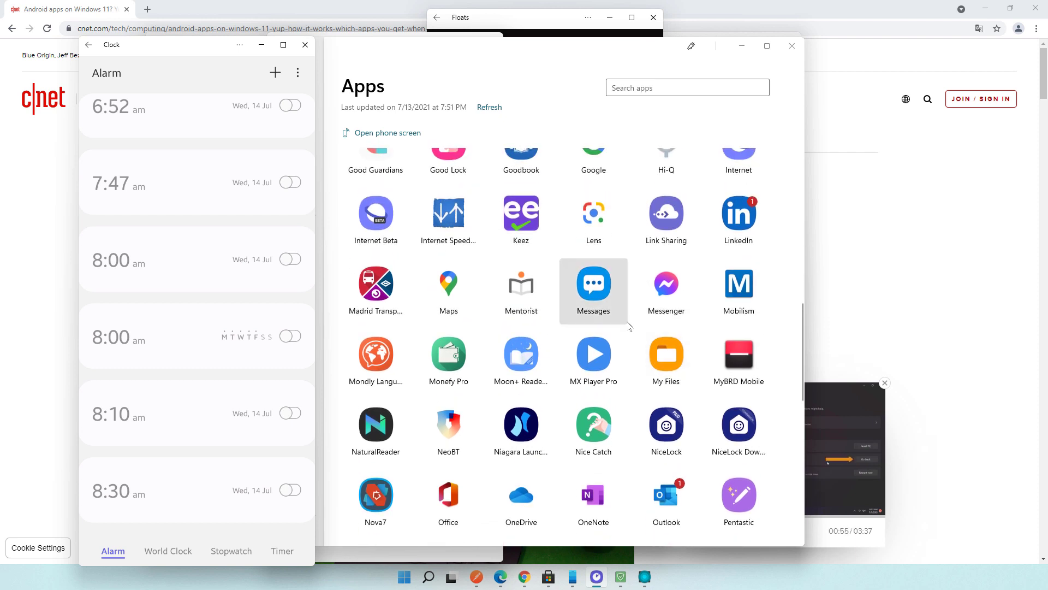
scroll(635, 332, "down", 3)
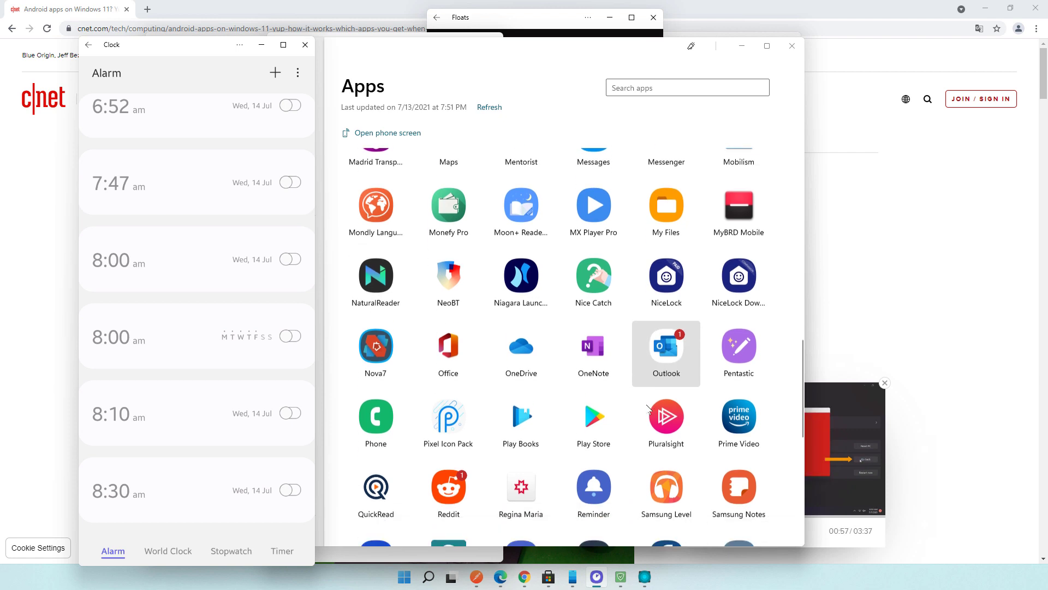
scroll(646, 412, "down", 1)
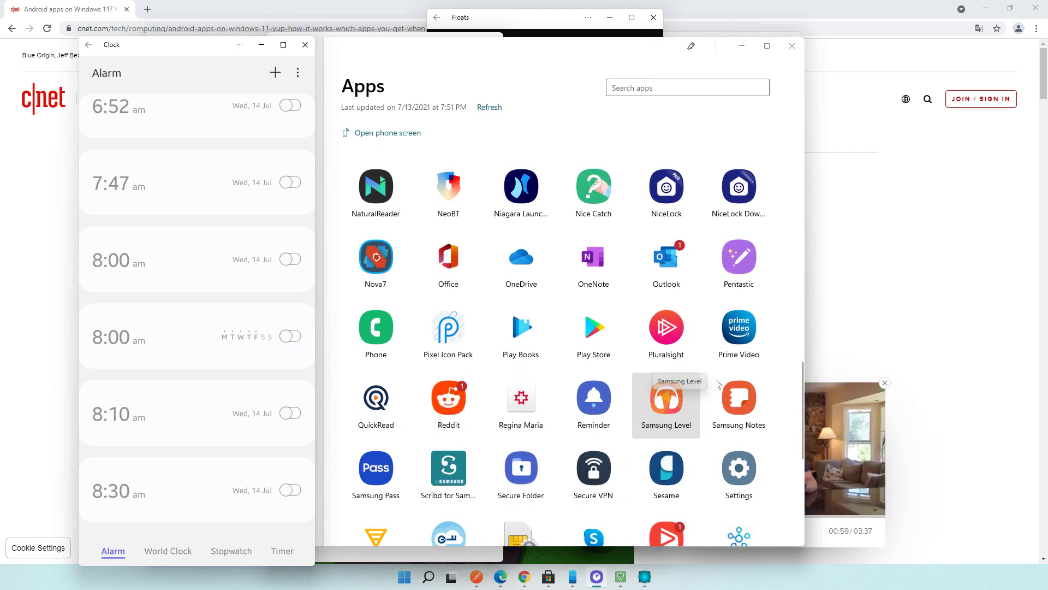
scroll(786, 362, "down", 2)
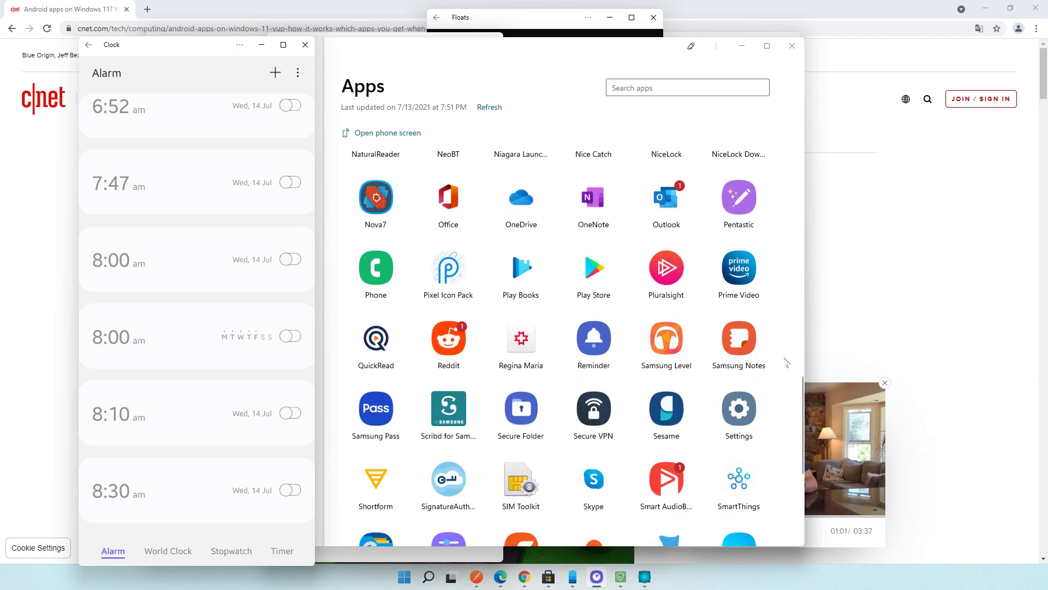
scroll(664, 382, "down", 2)
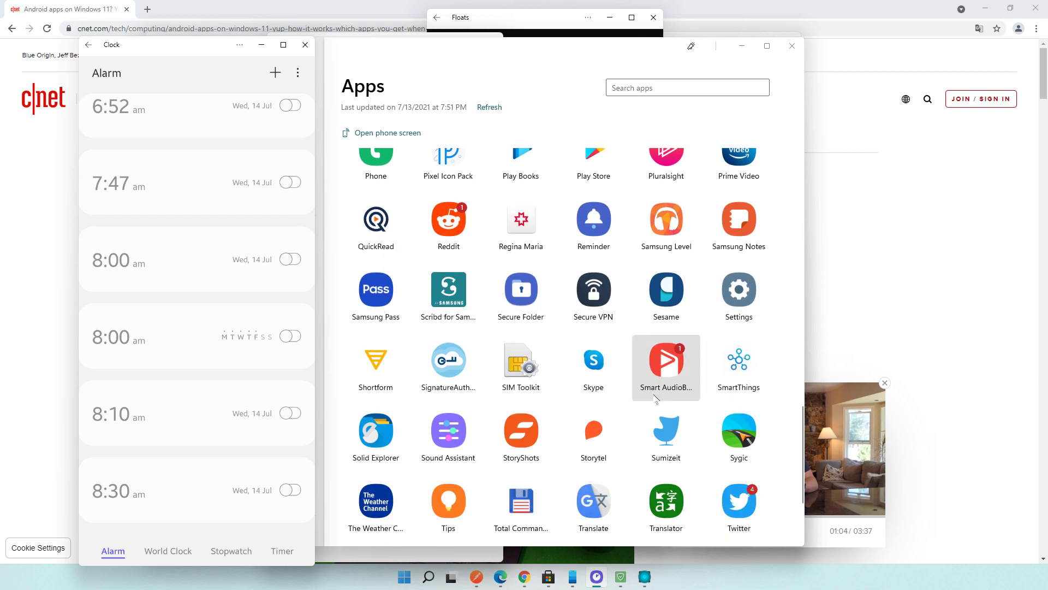
scroll(661, 410, "down", 1)
left_click(485, 388)
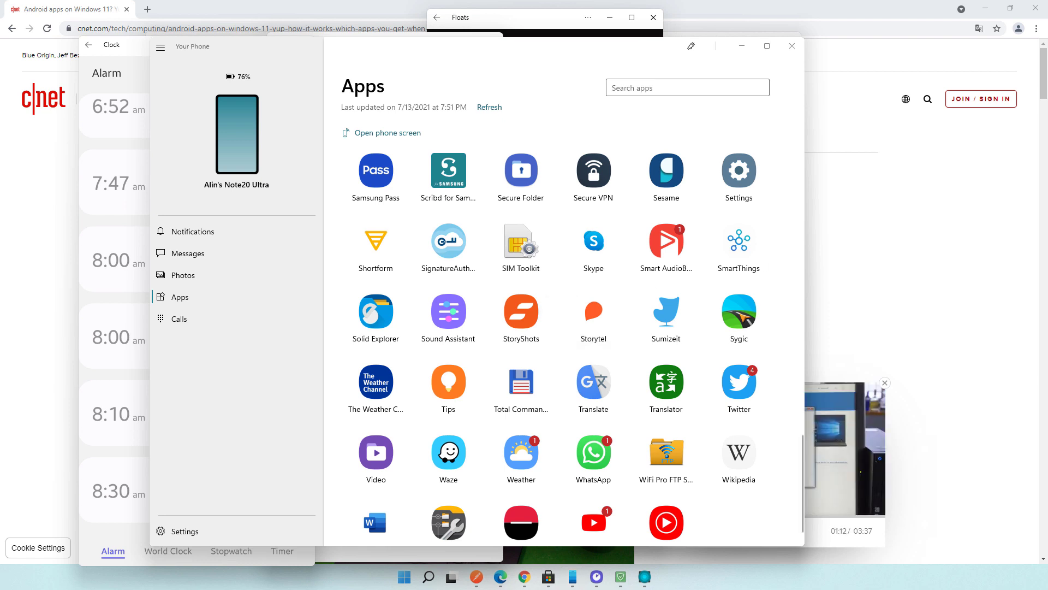
Step: Launch the phone's Tips app as a desktop window and move it to the right edge
left_click(448, 382)
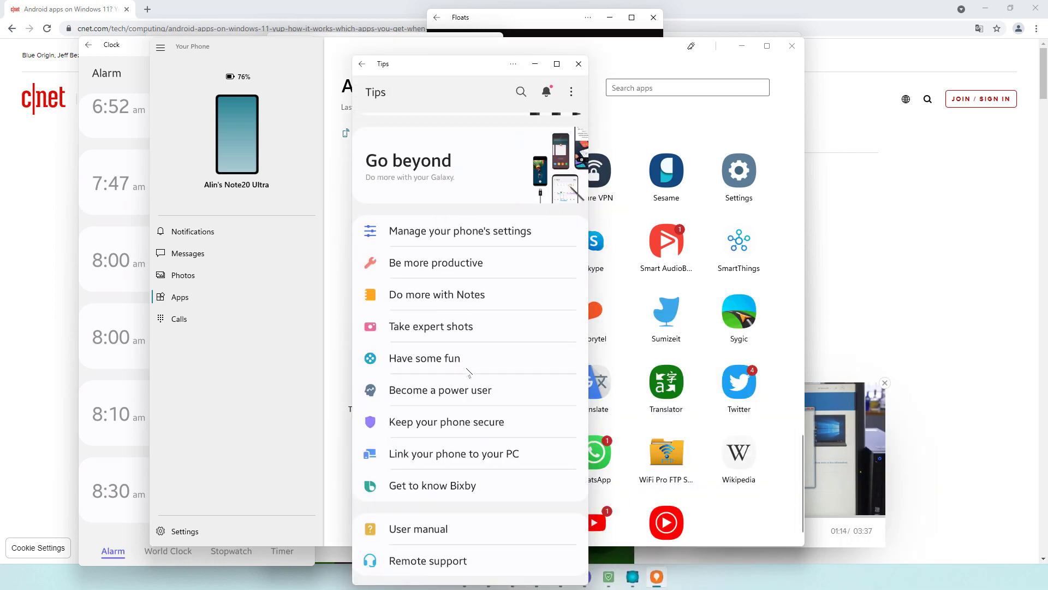
scroll(468, 372, "up", 5)
left_click_drag(437, 68, 889, 261)
Step: Return to the Your Phone app list and scroll back up through it
left_click(789, 292)
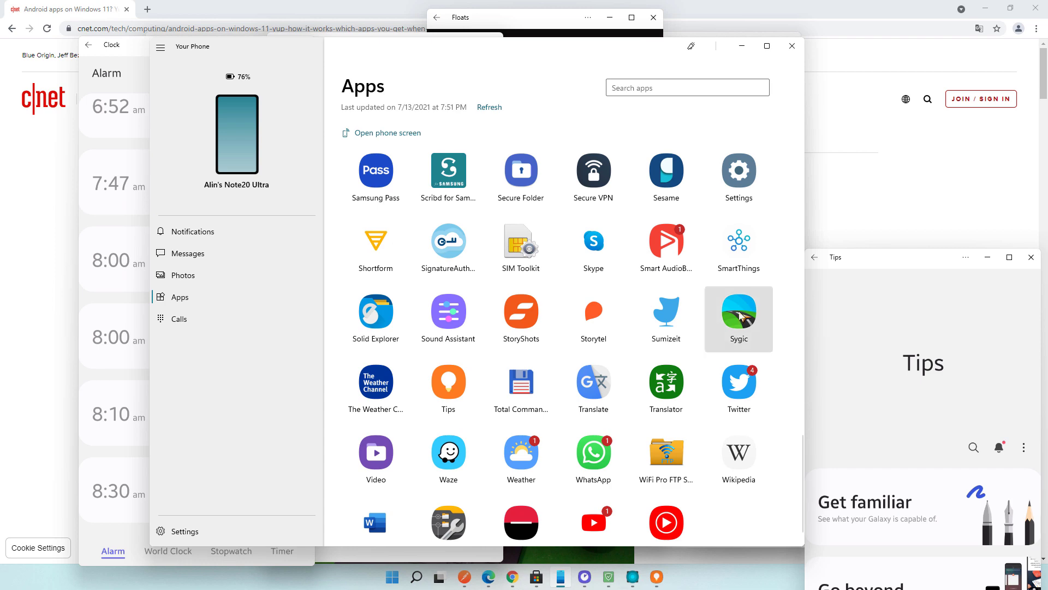
scroll(739, 316, "down", 1)
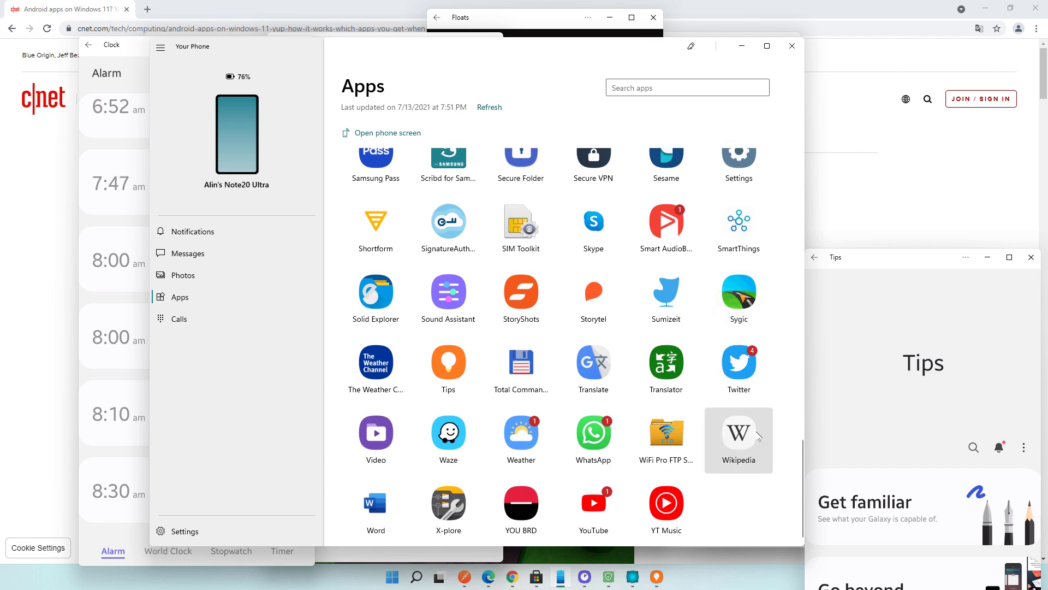
scroll(720, 484, "up", 15)
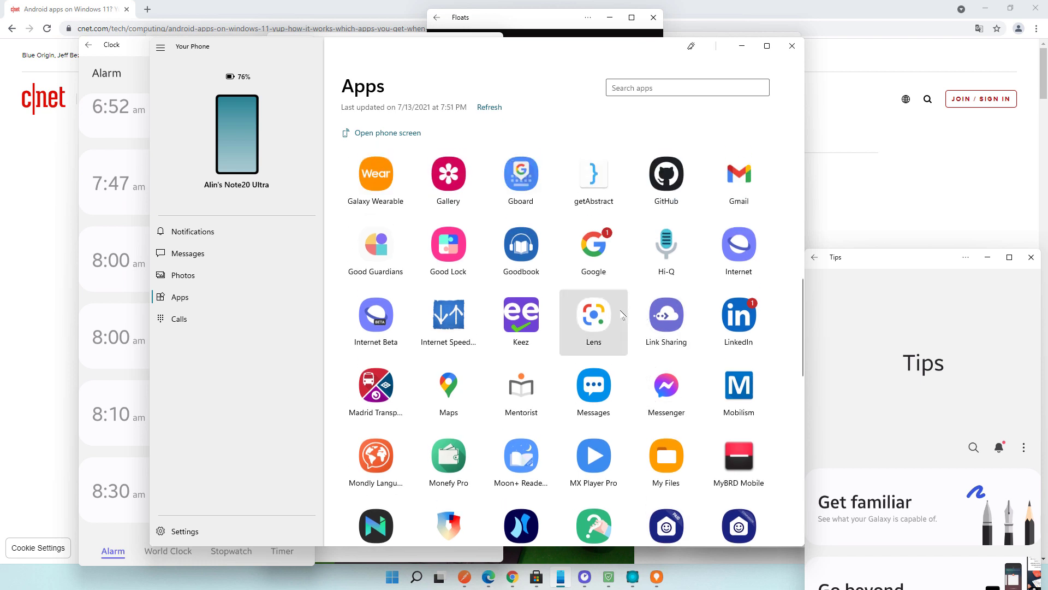
scroll(619, 343, "up", 5)
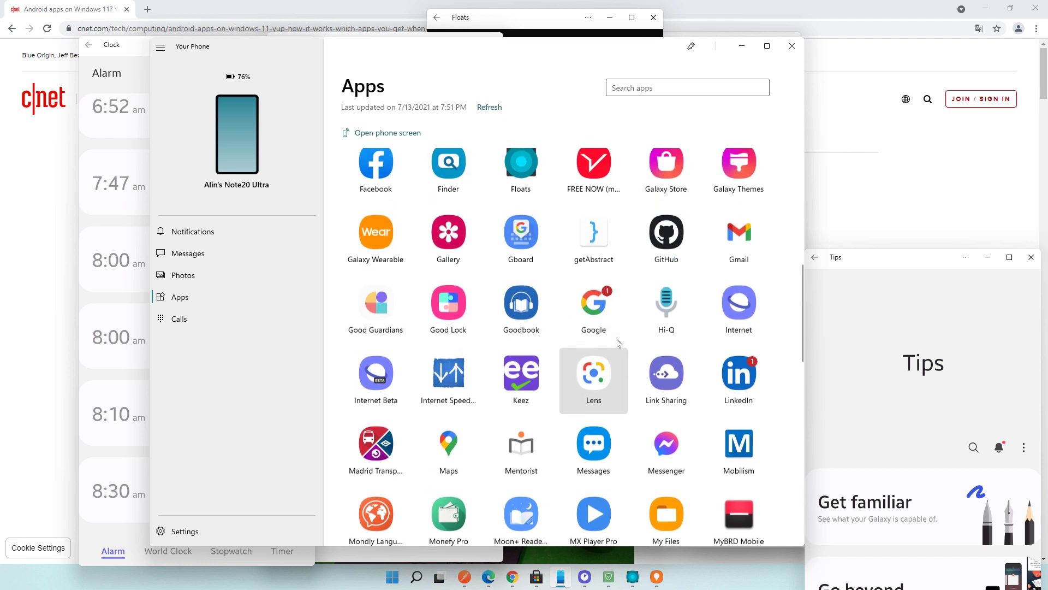
scroll(614, 352, "up", 3)
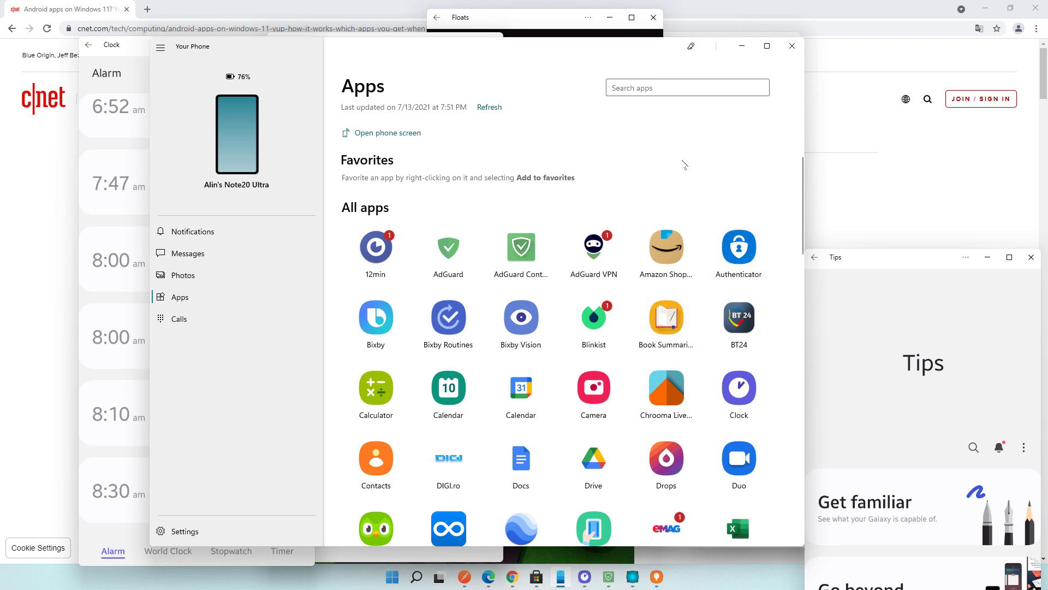
Step: Scroll the phone's Apps grid all the way down to YT Music
scroll(684, 163, "down", 1)
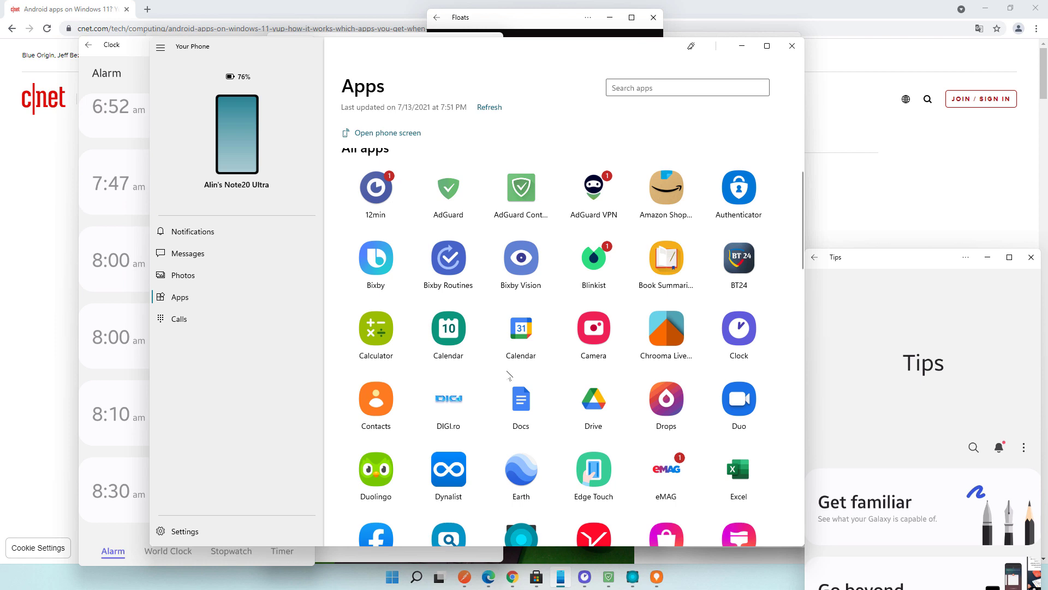
scroll(509, 375, "down", 1)
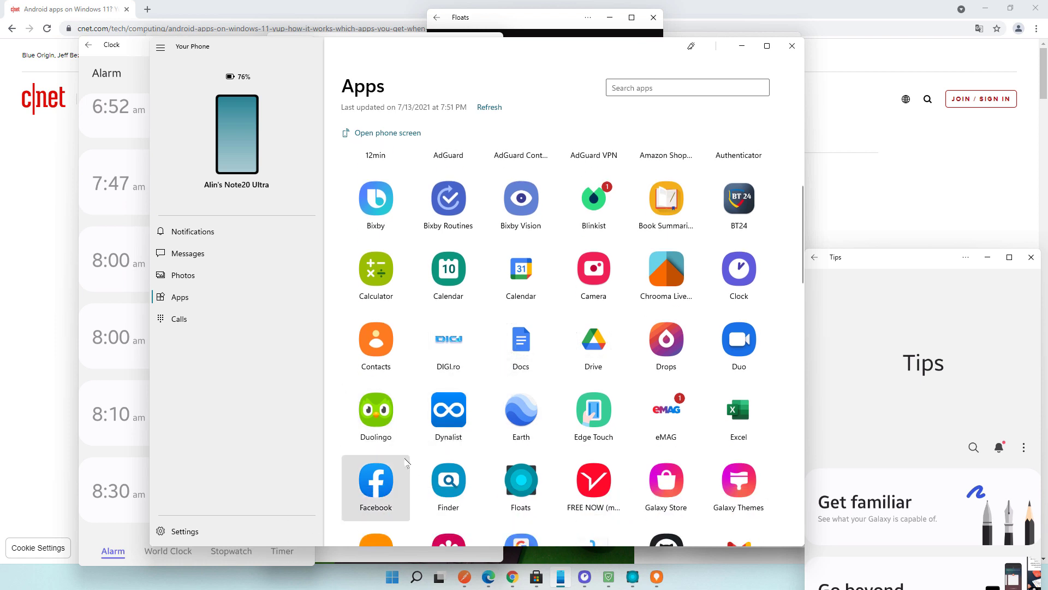
scroll(784, 404, "down", 1)
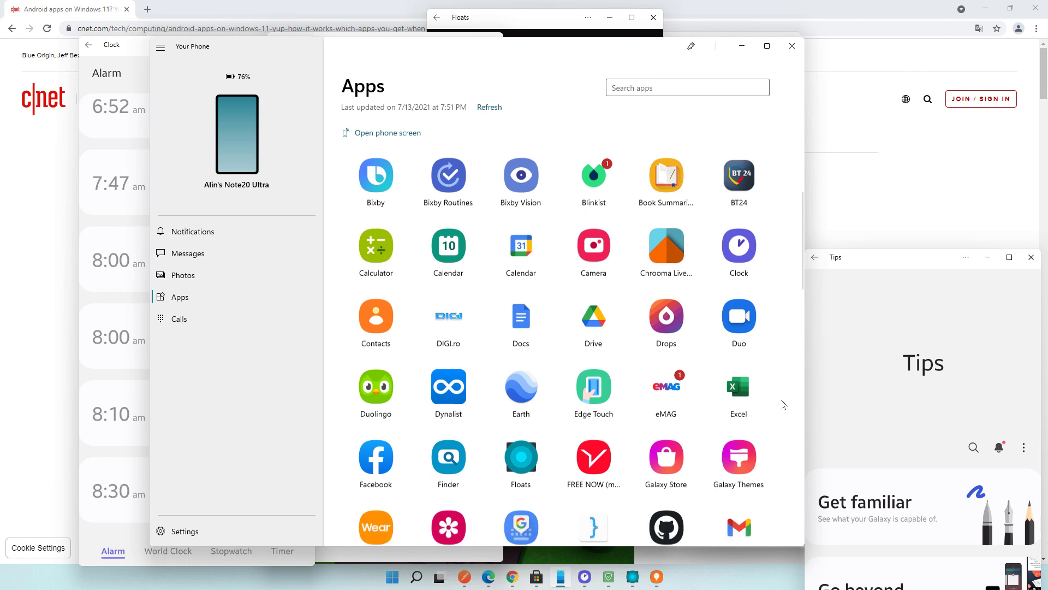
scroll(784, 404, "down", 3)
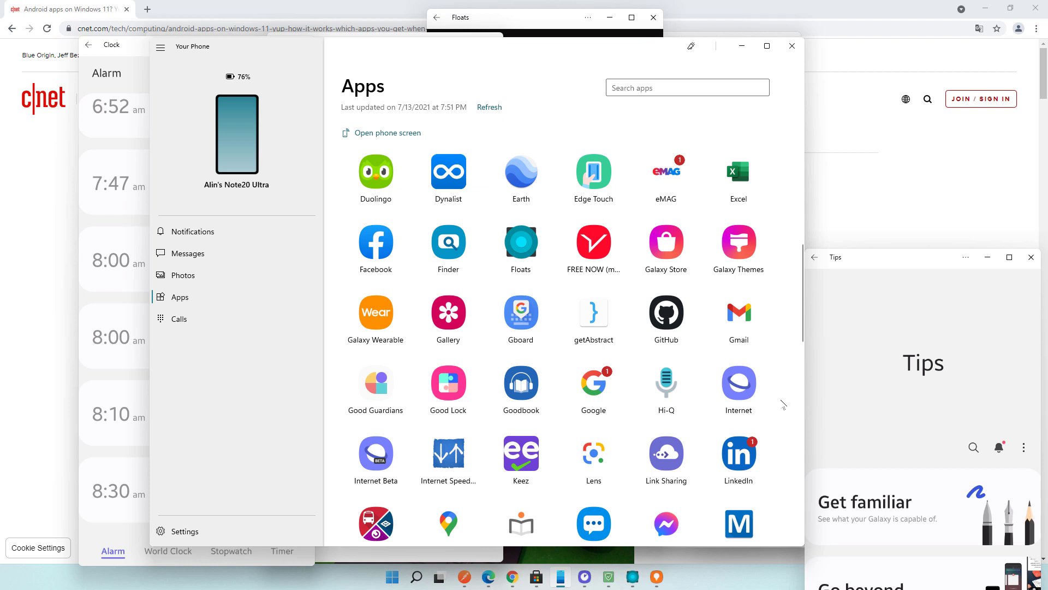
scroll(784, 404, "down", 5)
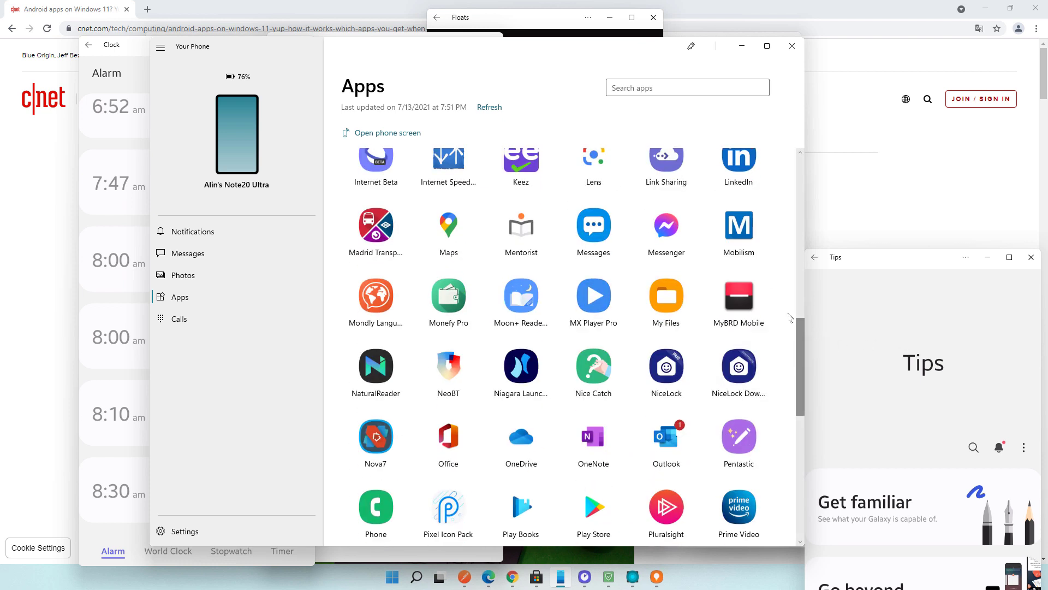
scroll(782, 314, "down", 1)
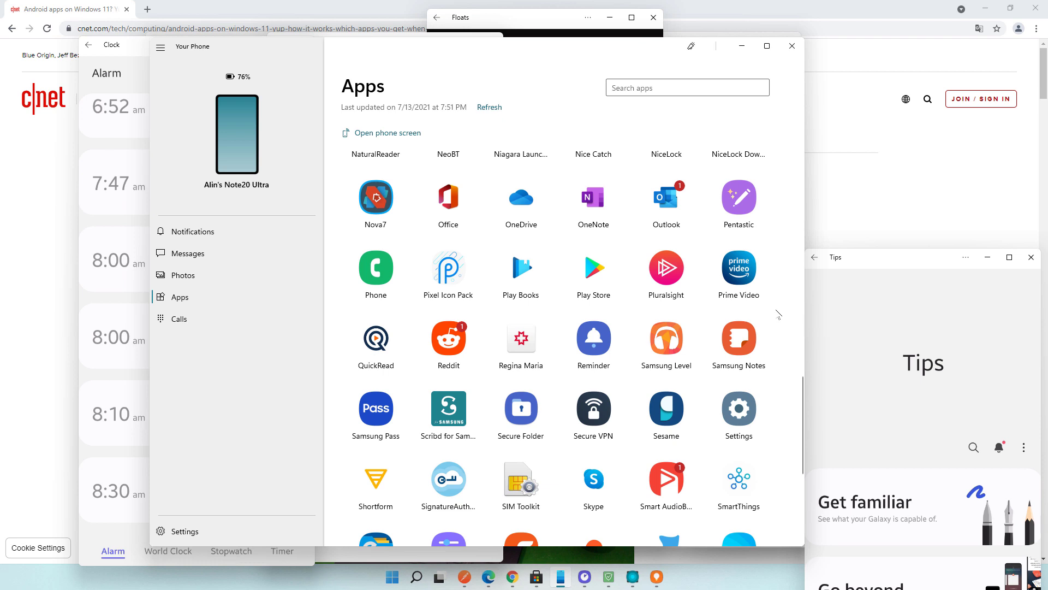
scroll(778, 316, "down", 1)
scroll(778, 315, "down", 1)
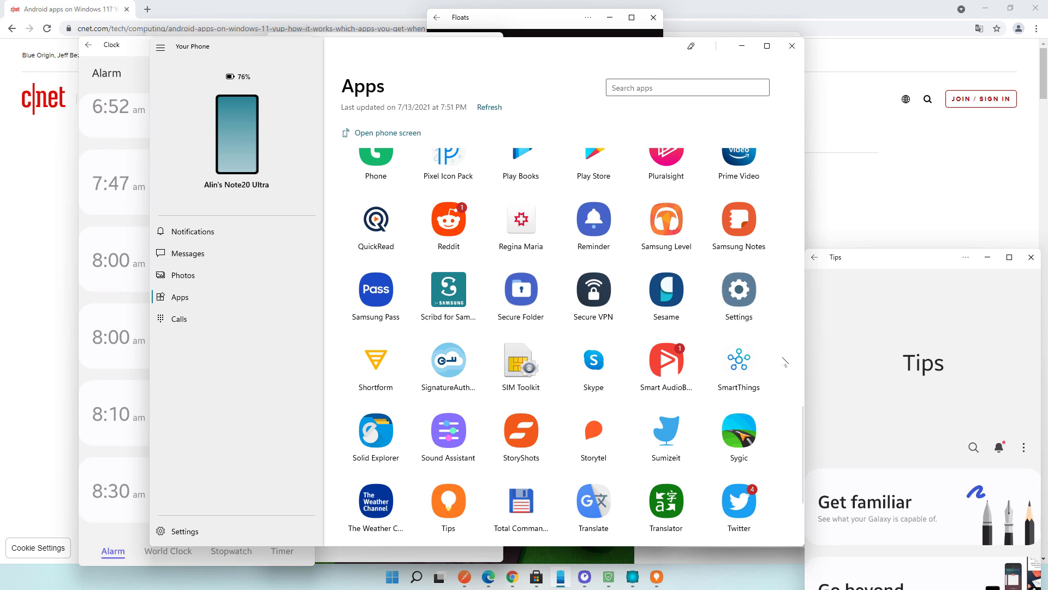
scroll(785, 362, "down", 1)
scroll(785, 358, "down", 1)
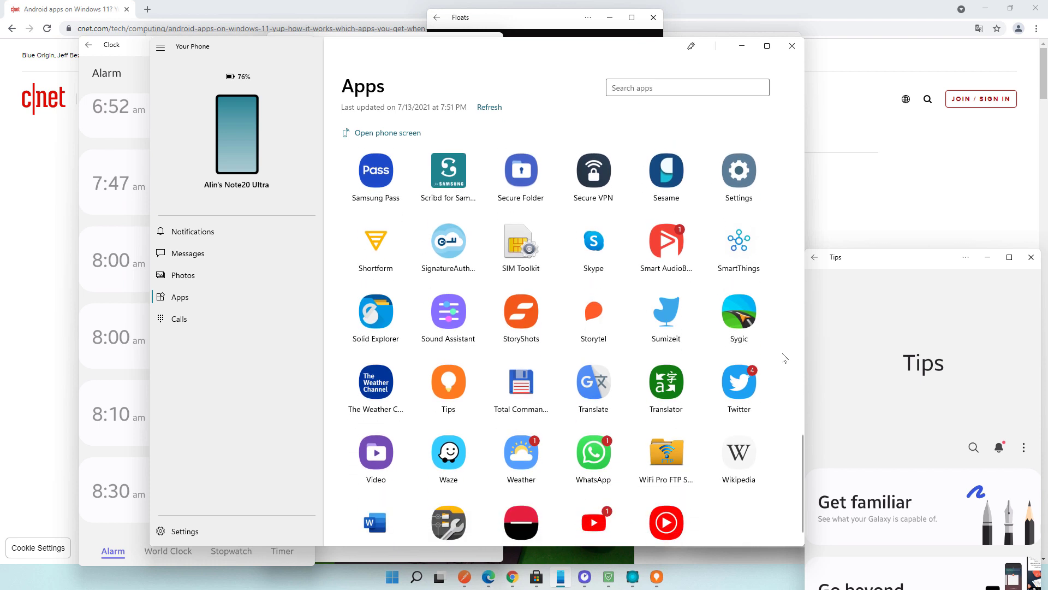
scroll(784, 359, "down", 1)
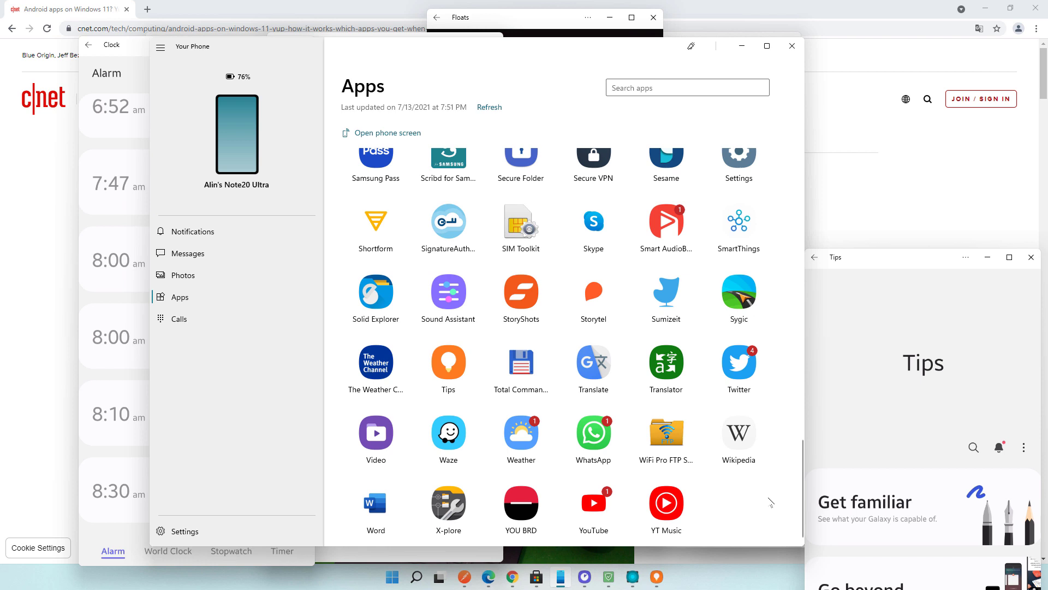
Step: Scroll the app list back to the top and raise the Tips window toward the screen top
scroll(767, 501, "up", 1)
scroll(768, 501, "down", 1)
scroll(775, 491, "up", 4)
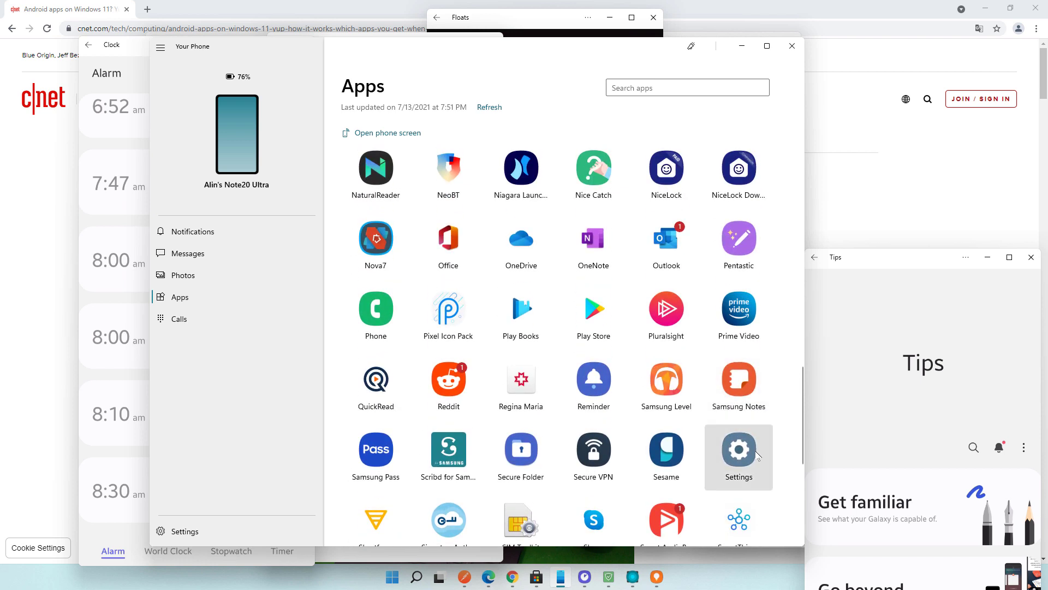
scroll(775, 412, "up", 3)
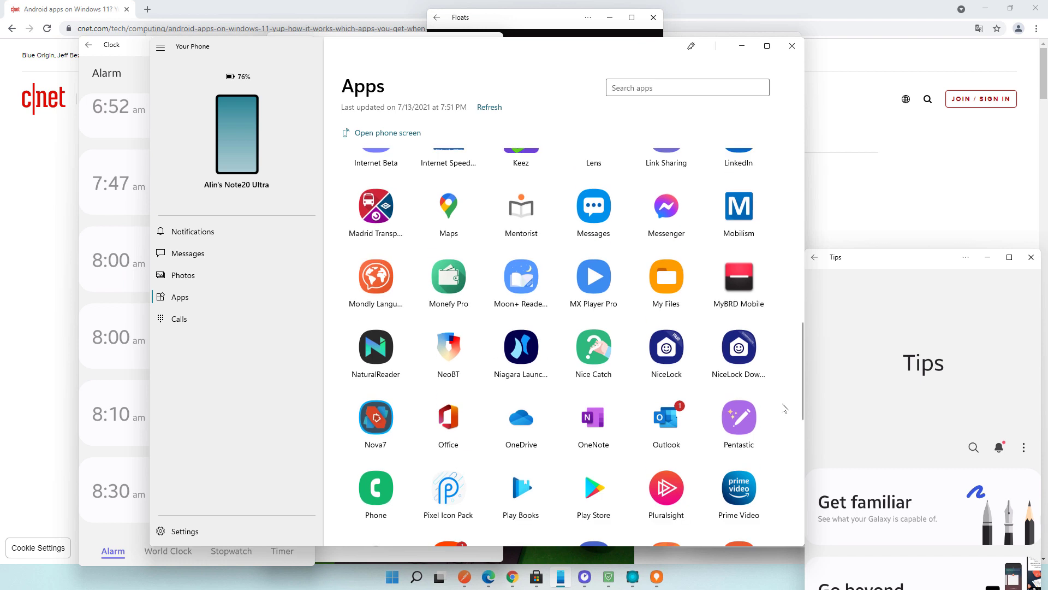
scroll(777, 368, "up", 1)
scroll(775, 367, "up", 3)
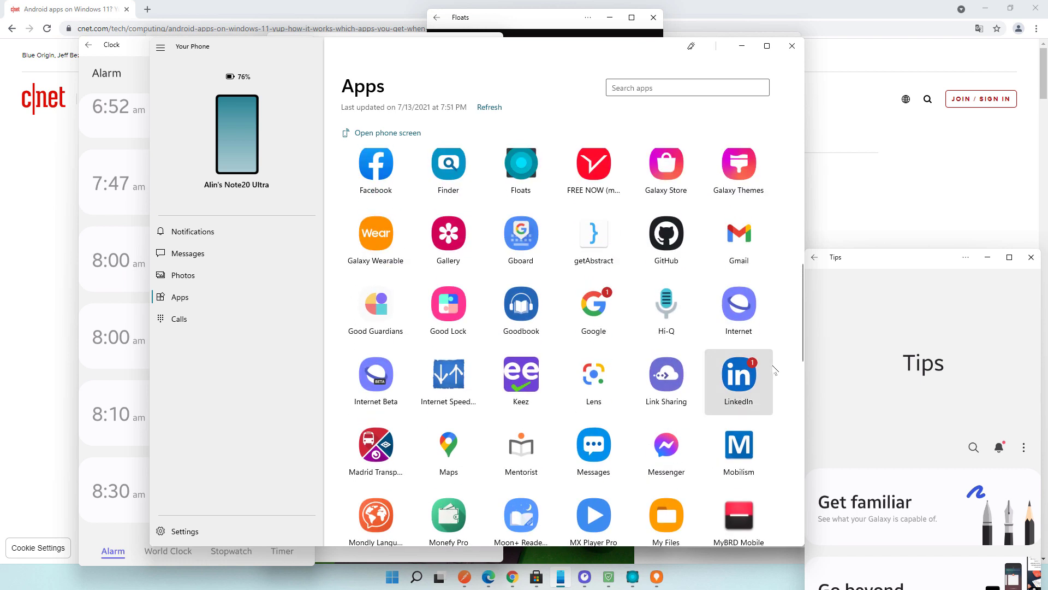
scroll(778, 368, "up", 5)
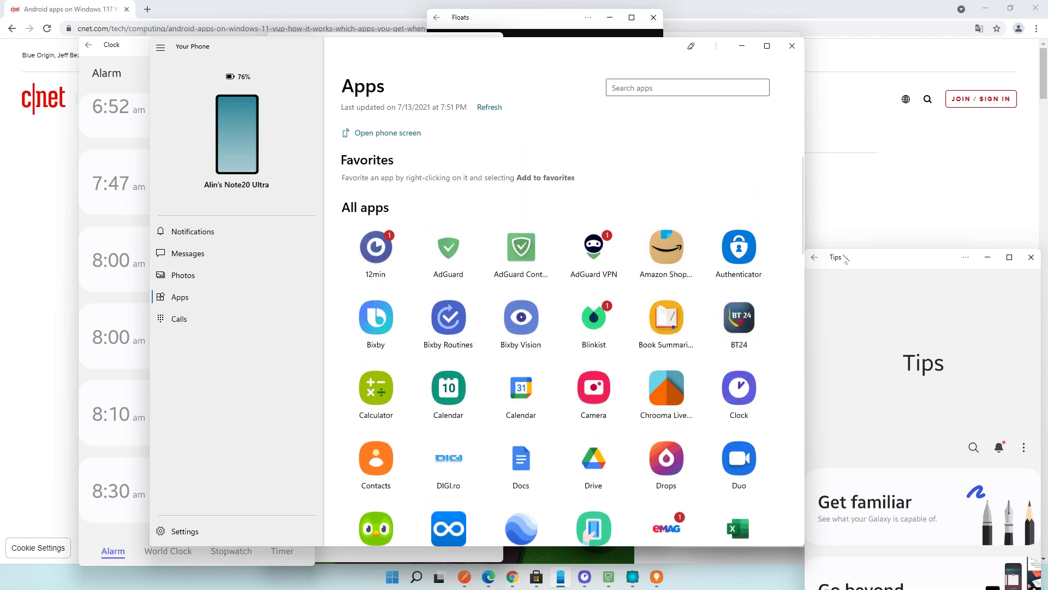
left_click_drag(845, 257, 704, 53)
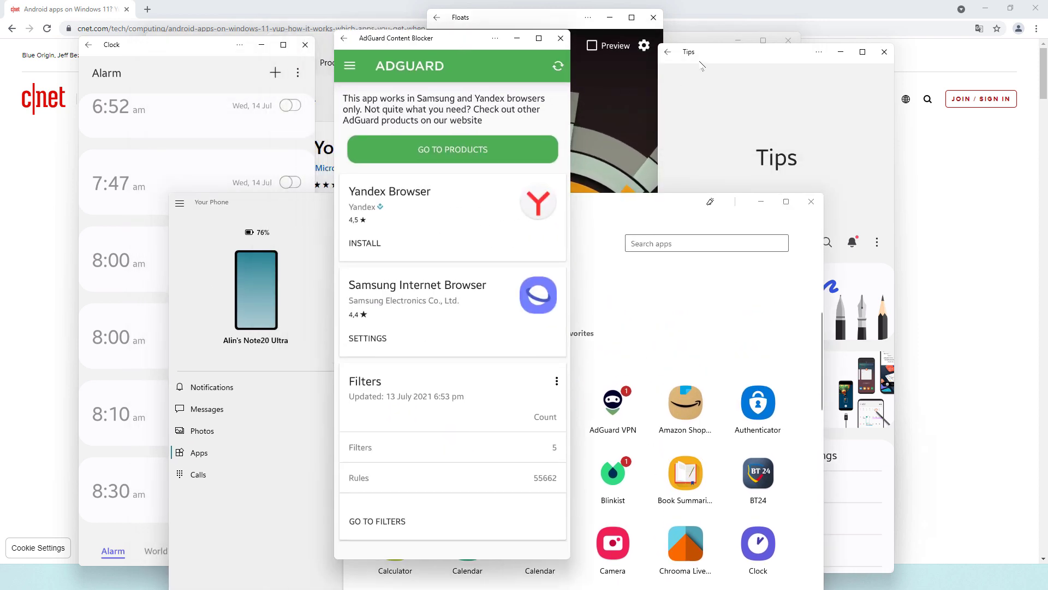
Step: Drag the Your Phone window upward so its Apps list sits in front of AdGuard Content Blocker
left_click_drag(607, 203, 614, 101)
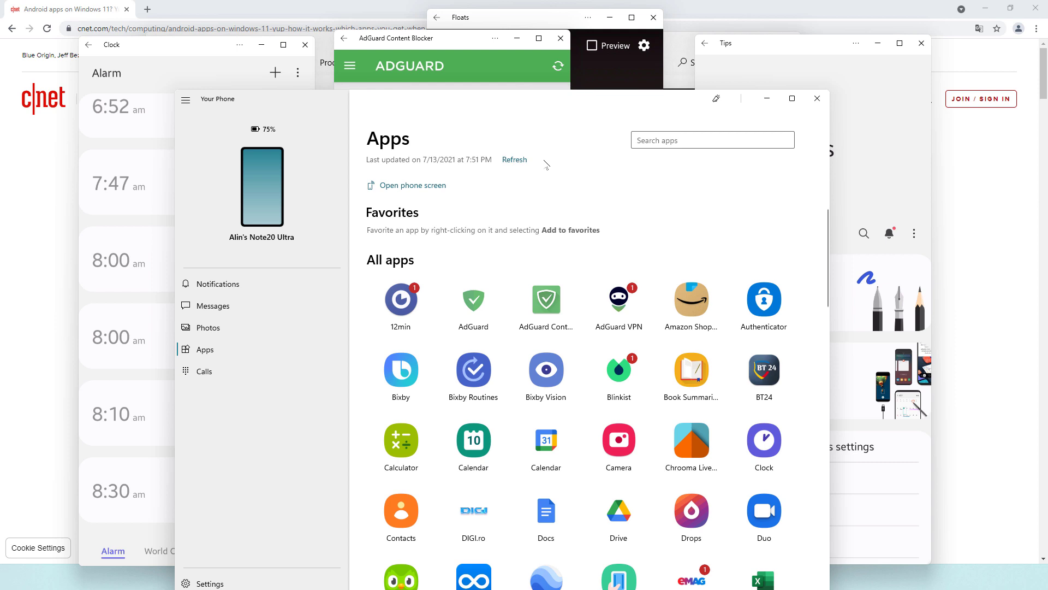
Step: Move the Your Phone window up and left over Clock, with the list showing Facebook through Messenger and Mobilism
scroll(546, 382, "down", 2)
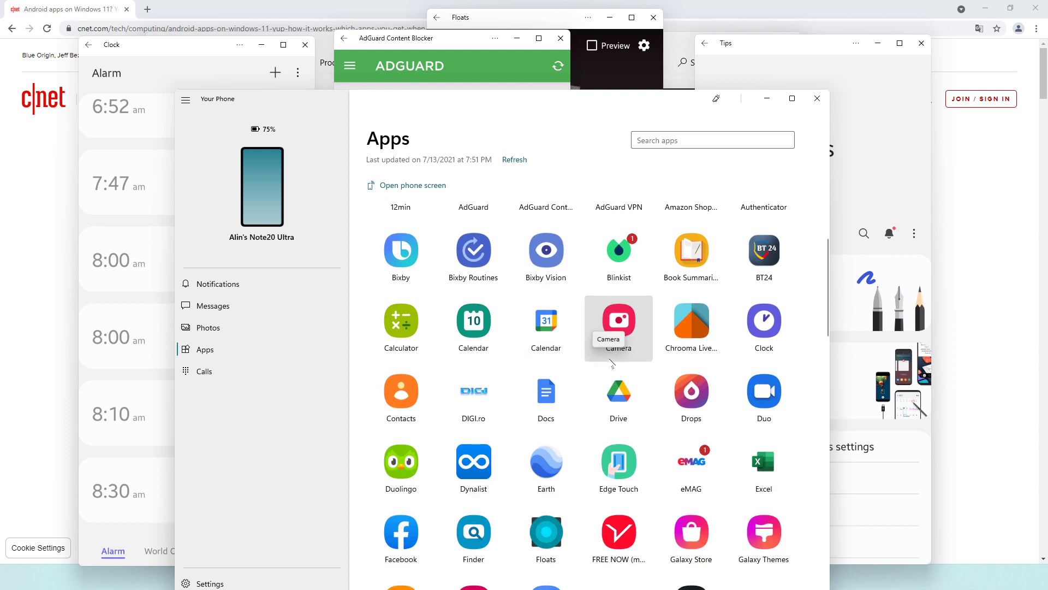
scroll(803, 385, "down", 1)
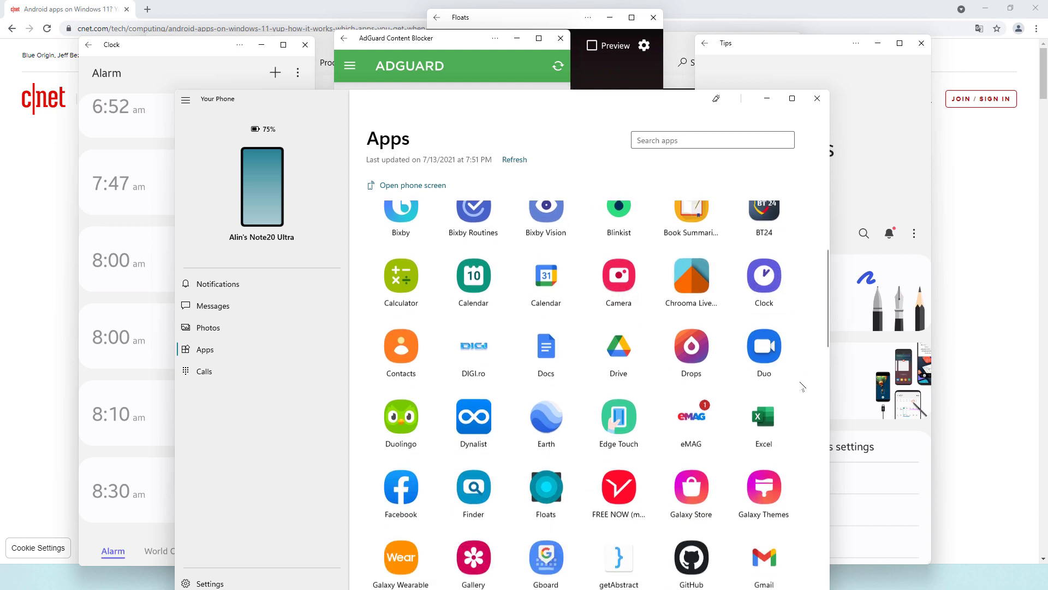
scroll(775, 382, "down", 1)
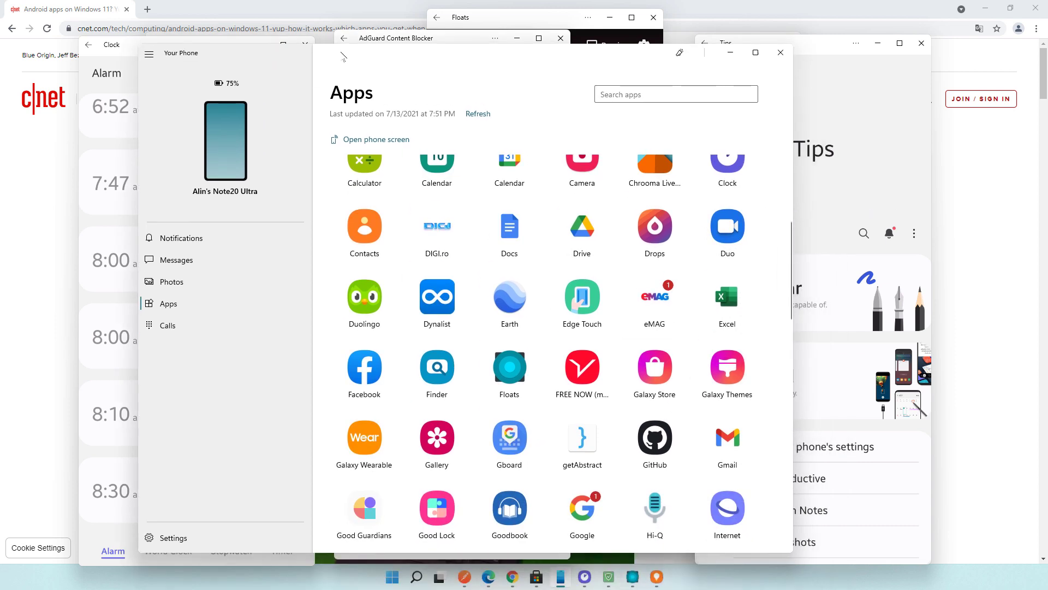
left_click_drag(370, 100, 331, 46)
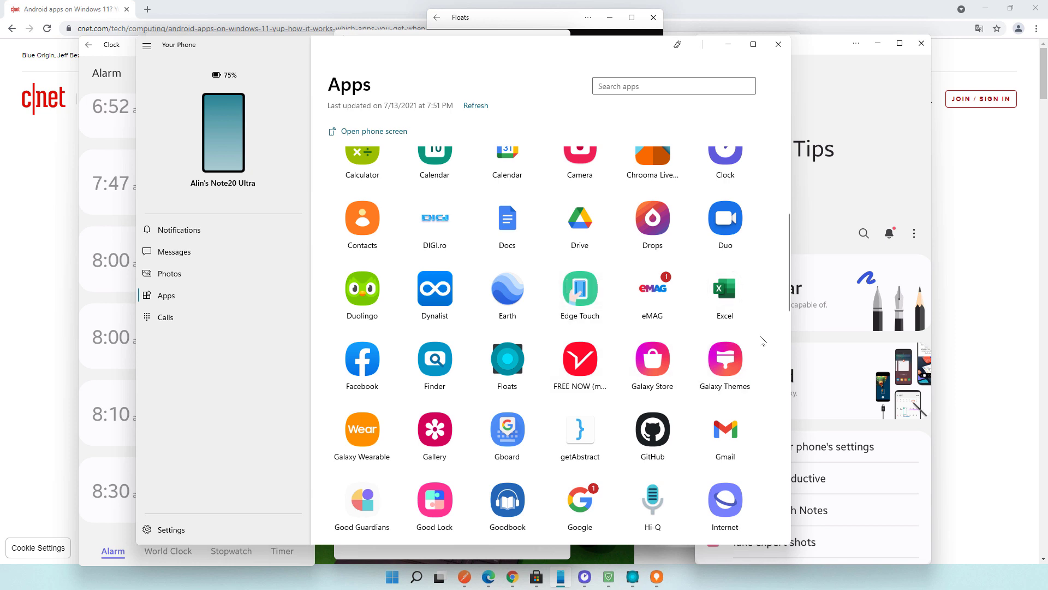
scroll(762, 341, "down", 2)
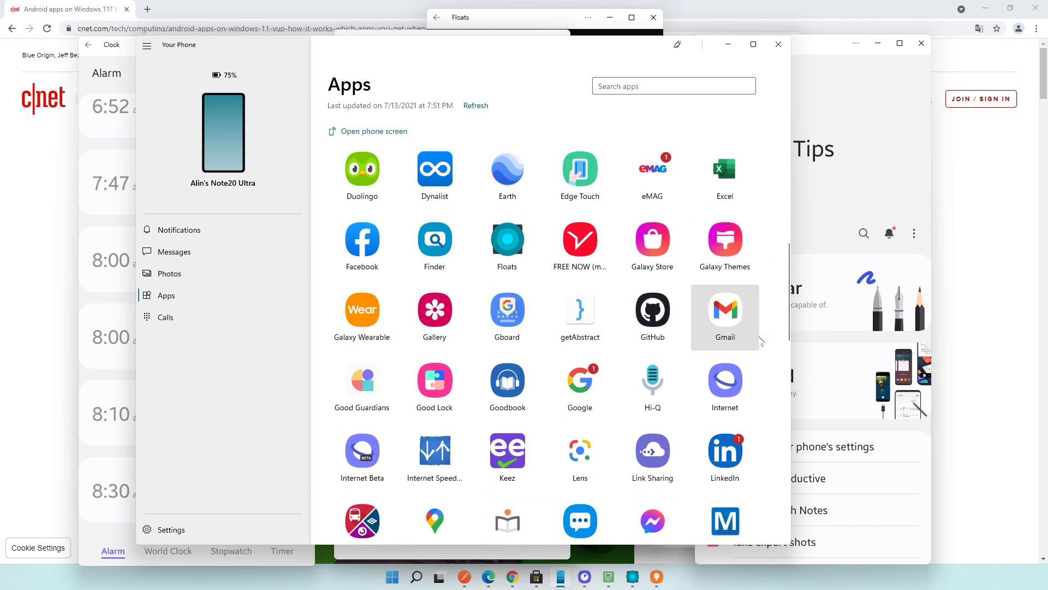
scroll(761, 341, "down", 1)
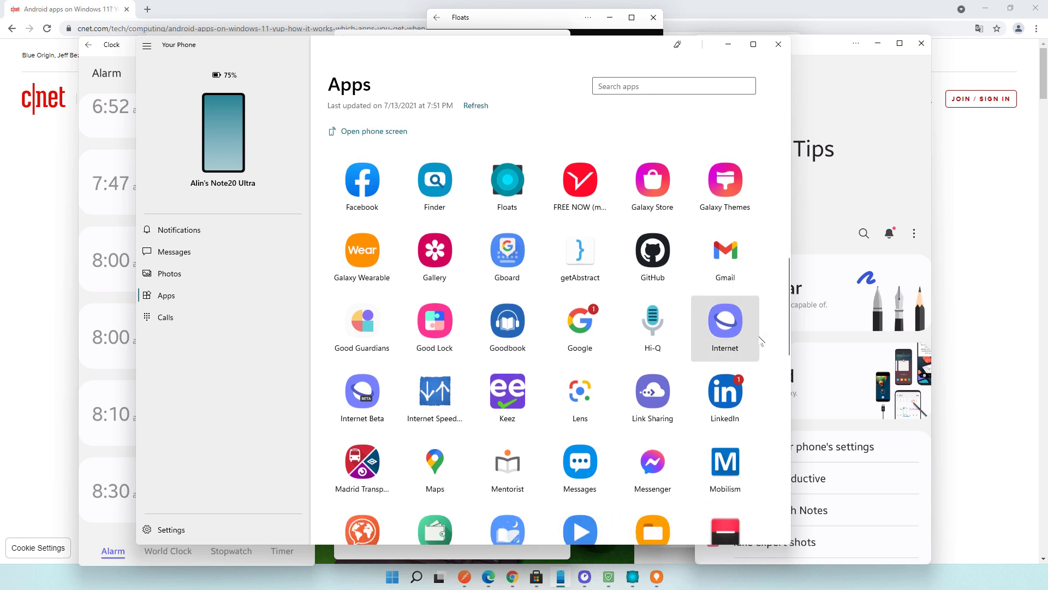